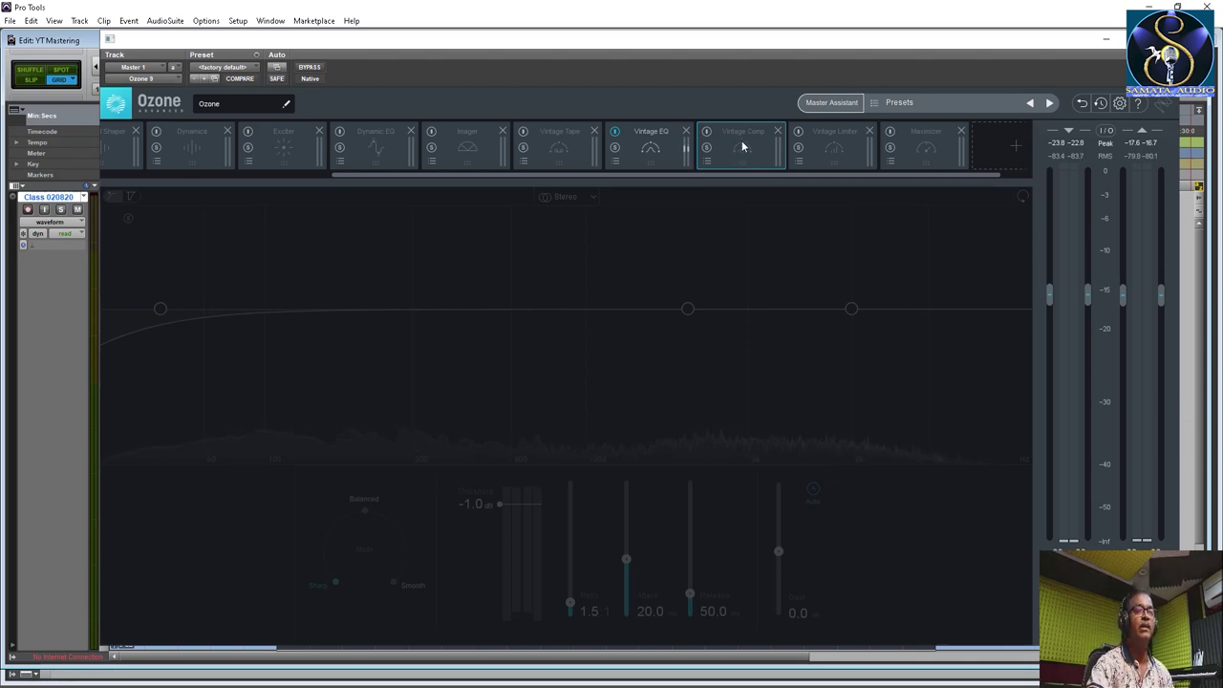
pyautogui.click(1015, 145)
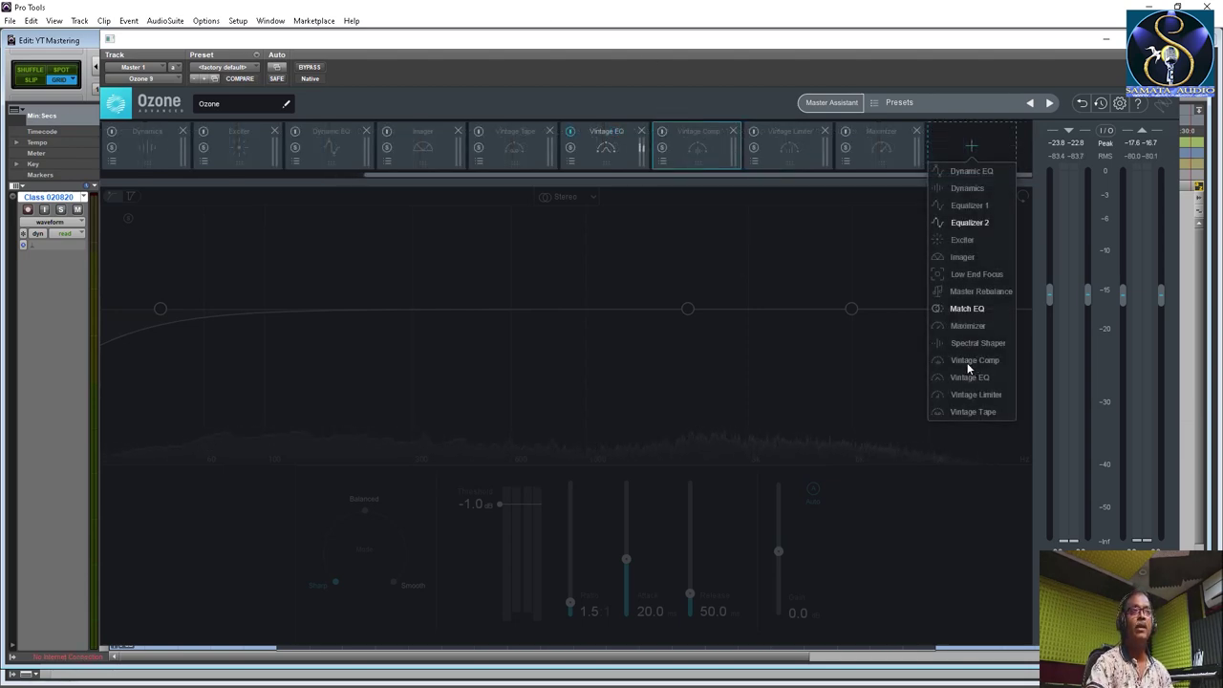
pyautogui.click(707, 145)
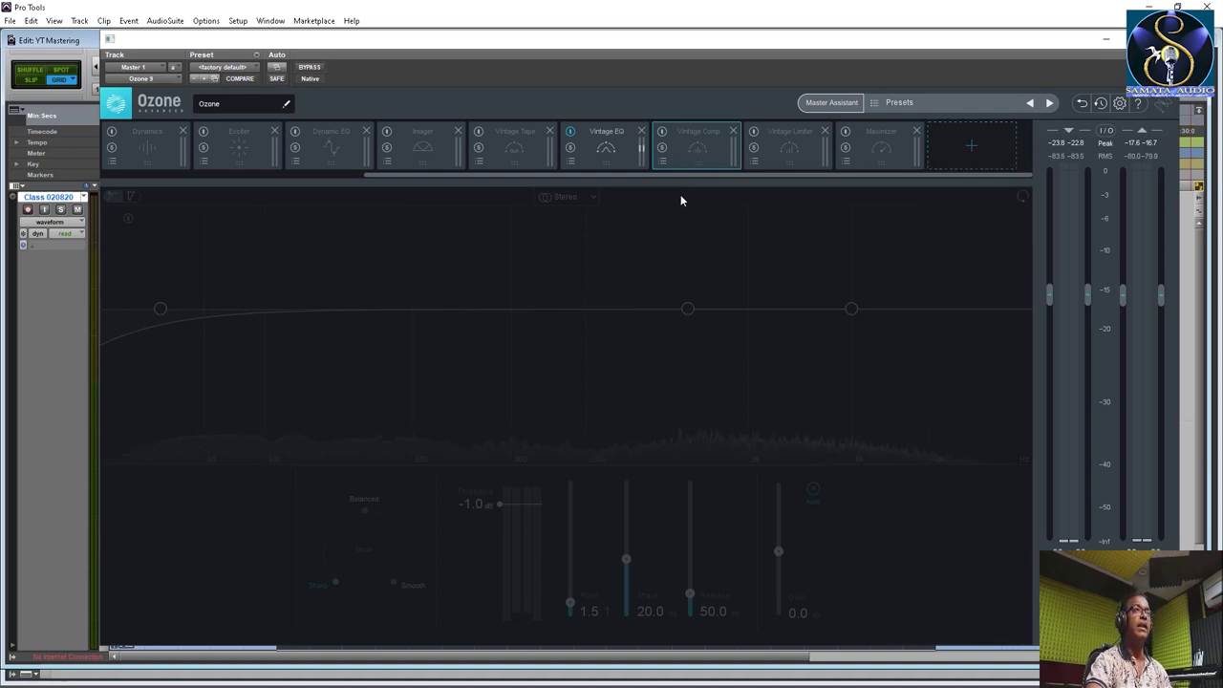
pyautogui.click(663, 133)
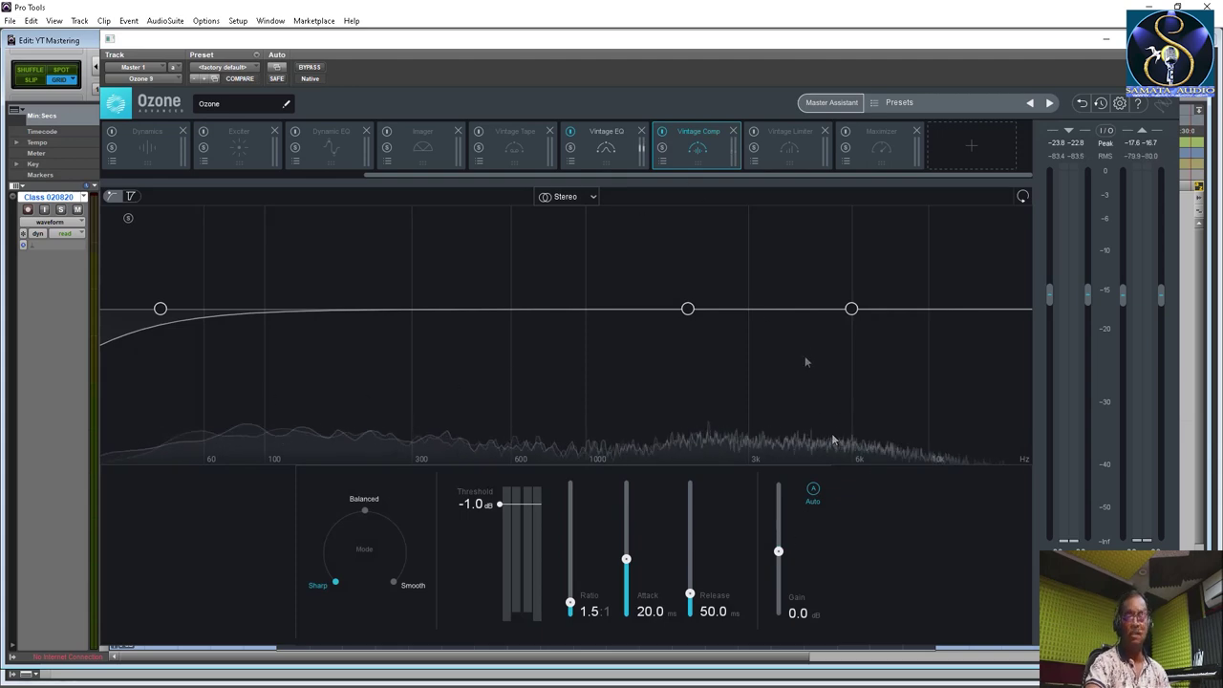
pyautogui.click(663, 132)
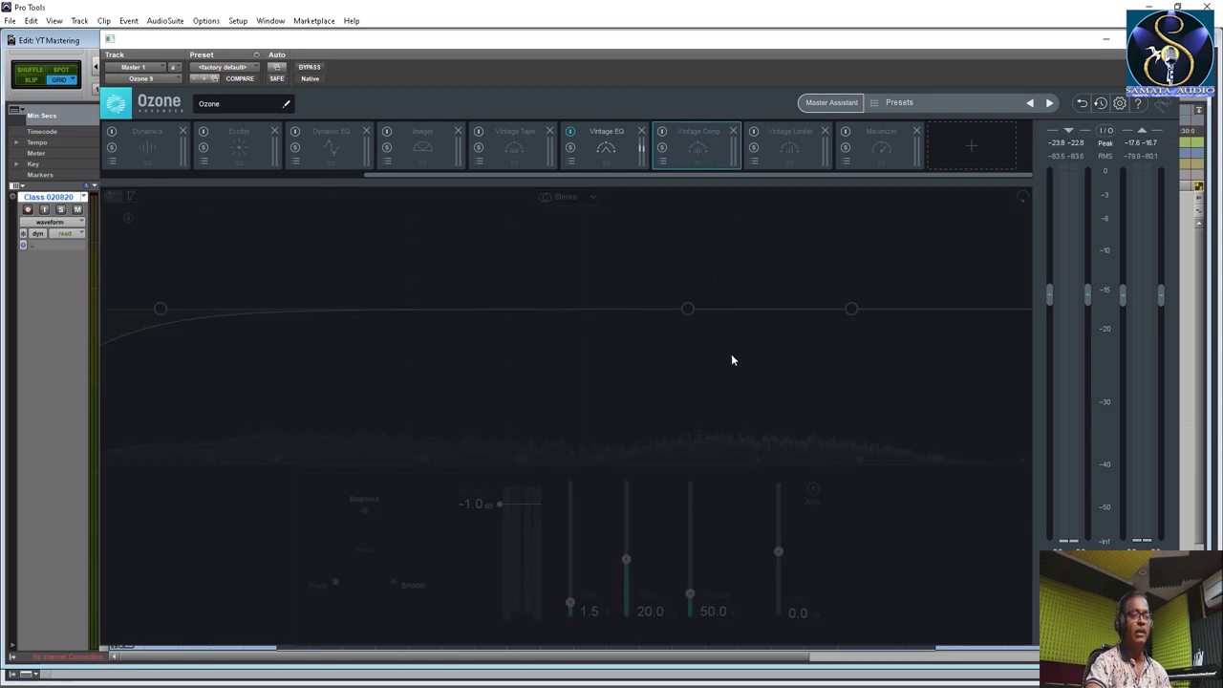
# Step: Audition the master track with the Vintage Comp module bypassed
pyautogui.press('space')
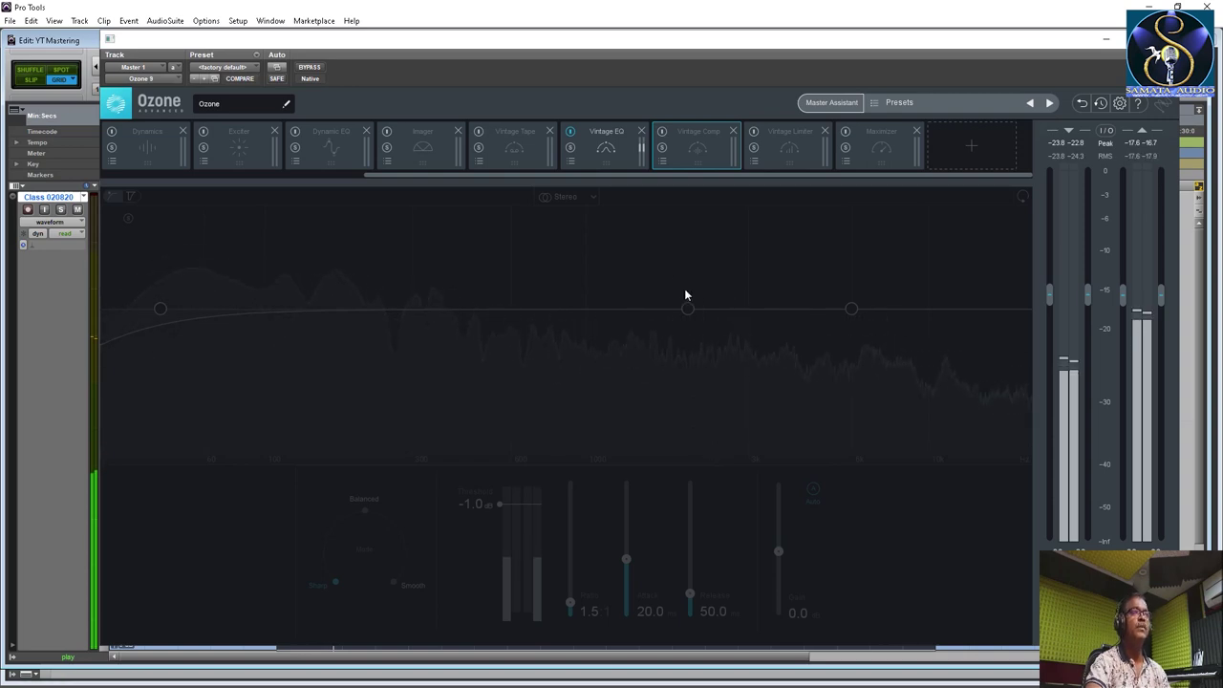
pyautogui.press('space')
pyautogui.click(661, 131)
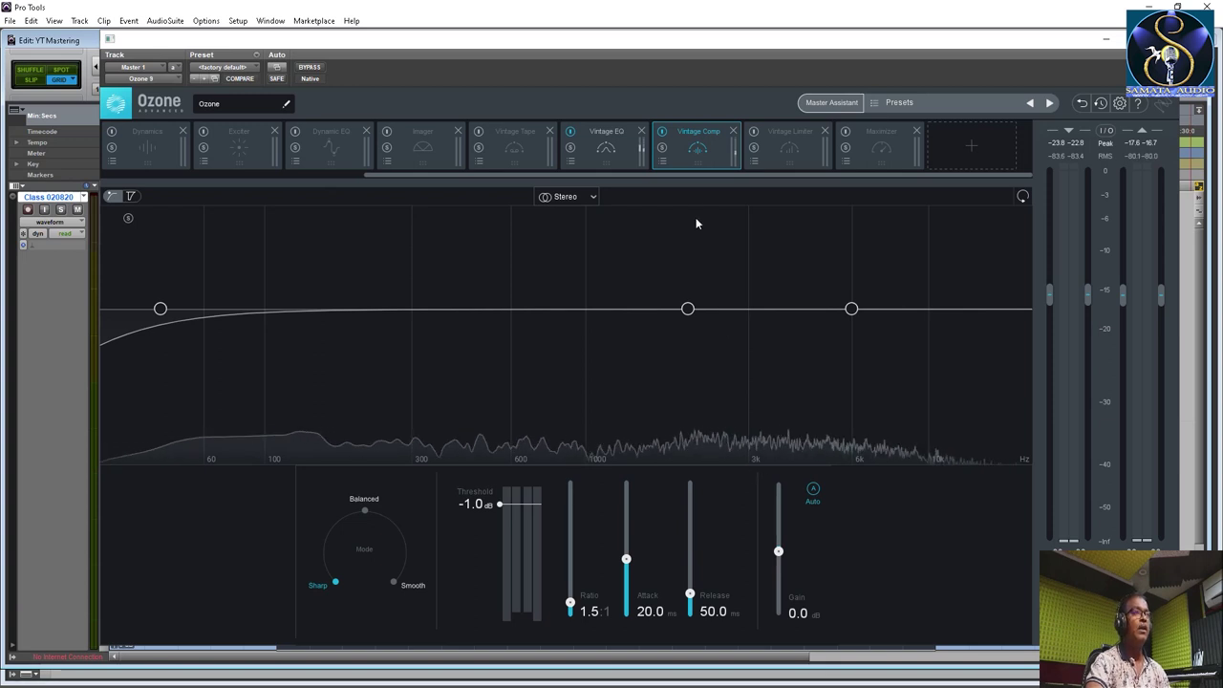
pyautogui.click(662, 133)
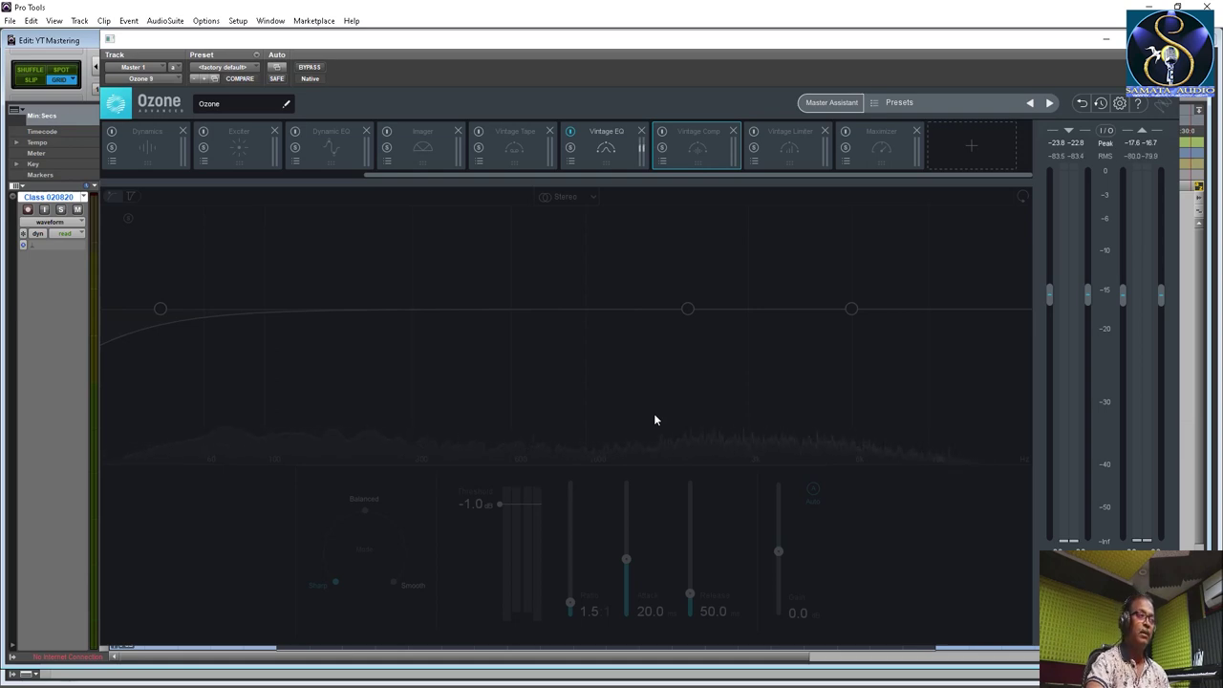
pyautogui.press('space')
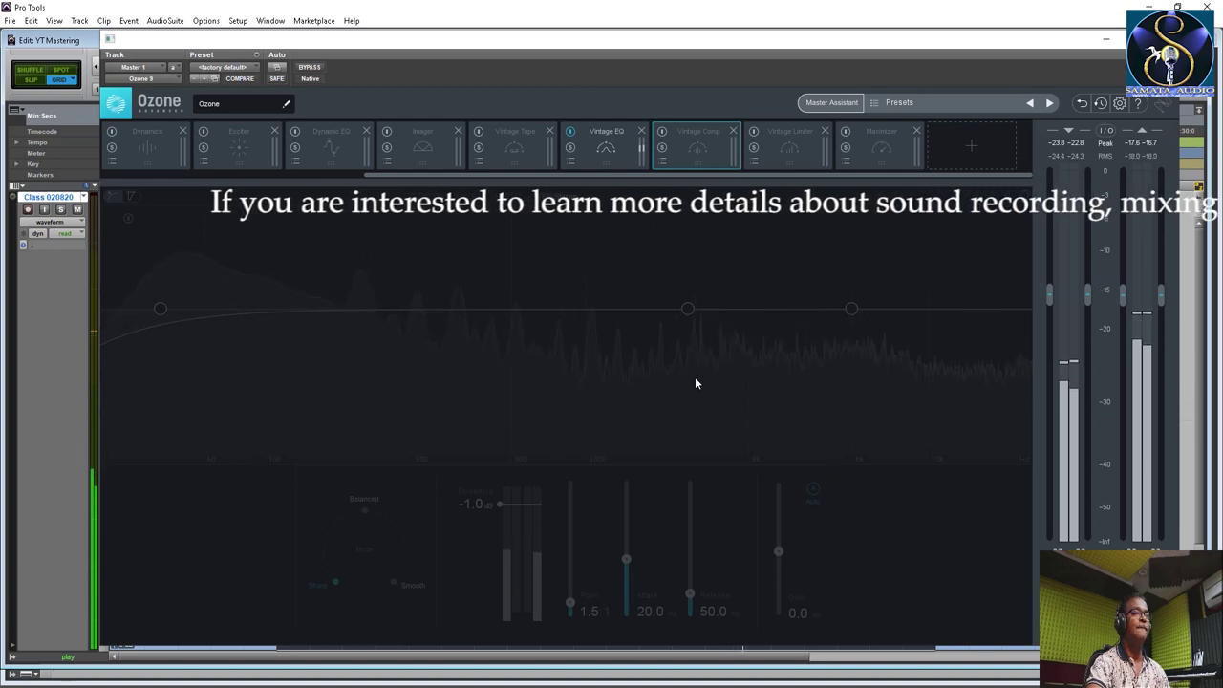
pyautogui.press('space')
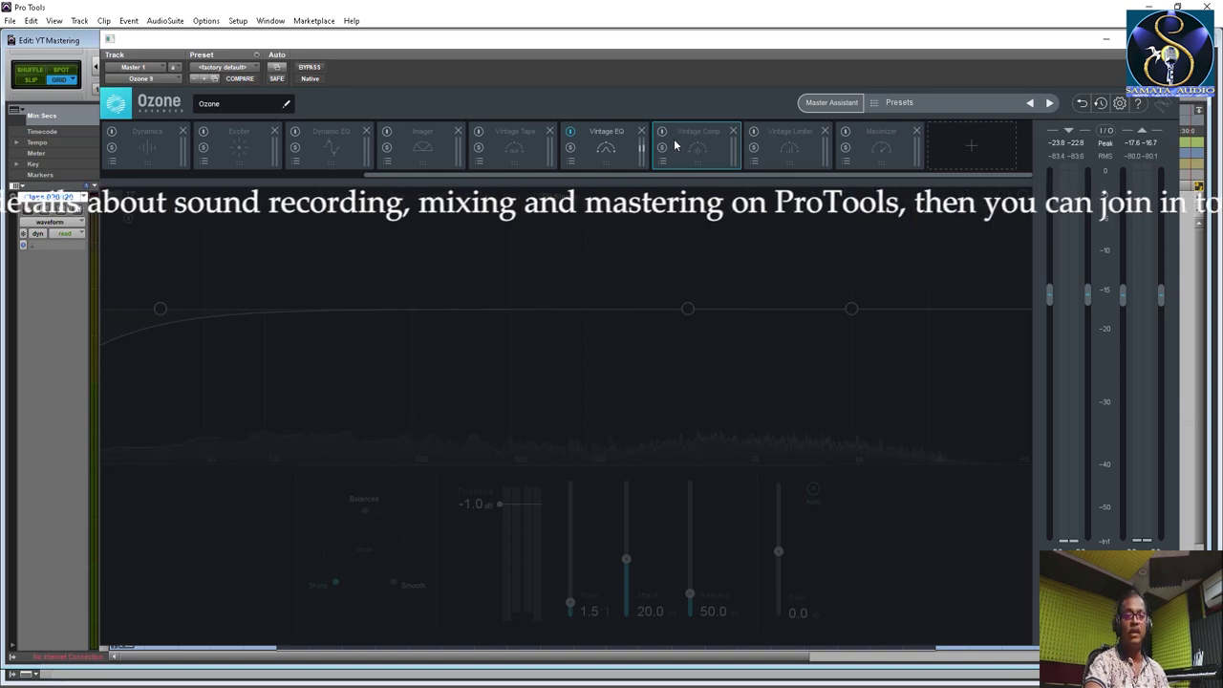
# Step: Enable the Vintage Comp module, look through its factory presets without loading one, and set its mode to Balanced
pyautogui.click(663, 132)
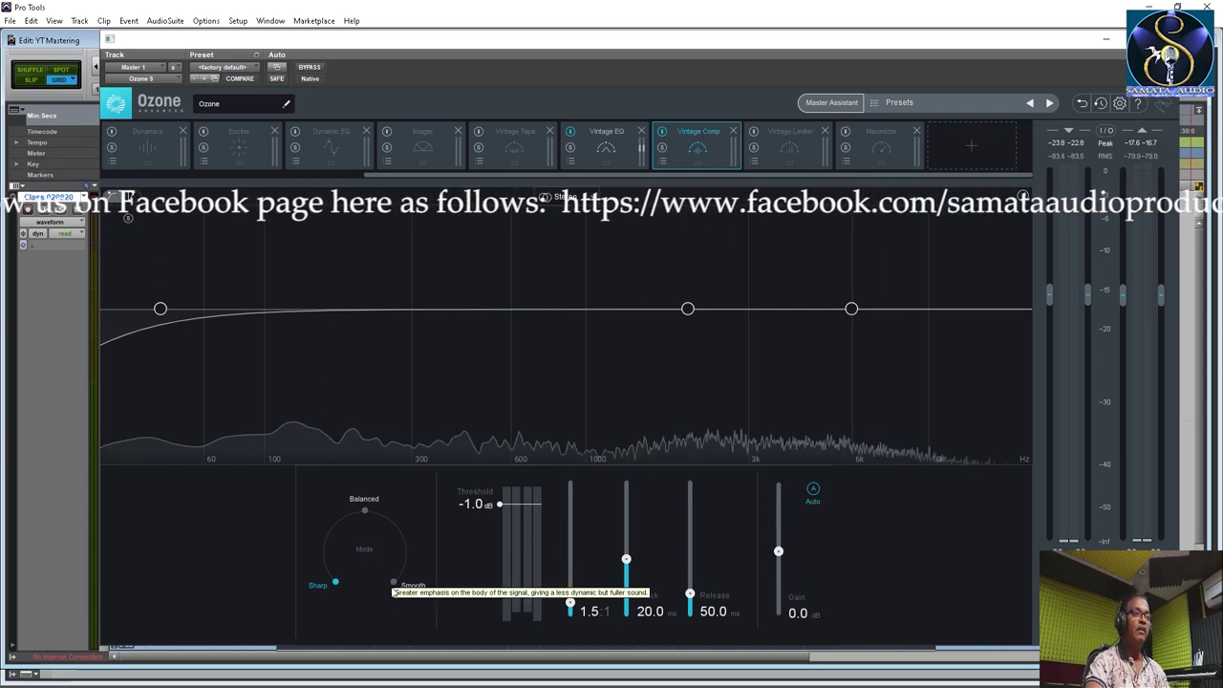
pyautogui.click(661, 163)
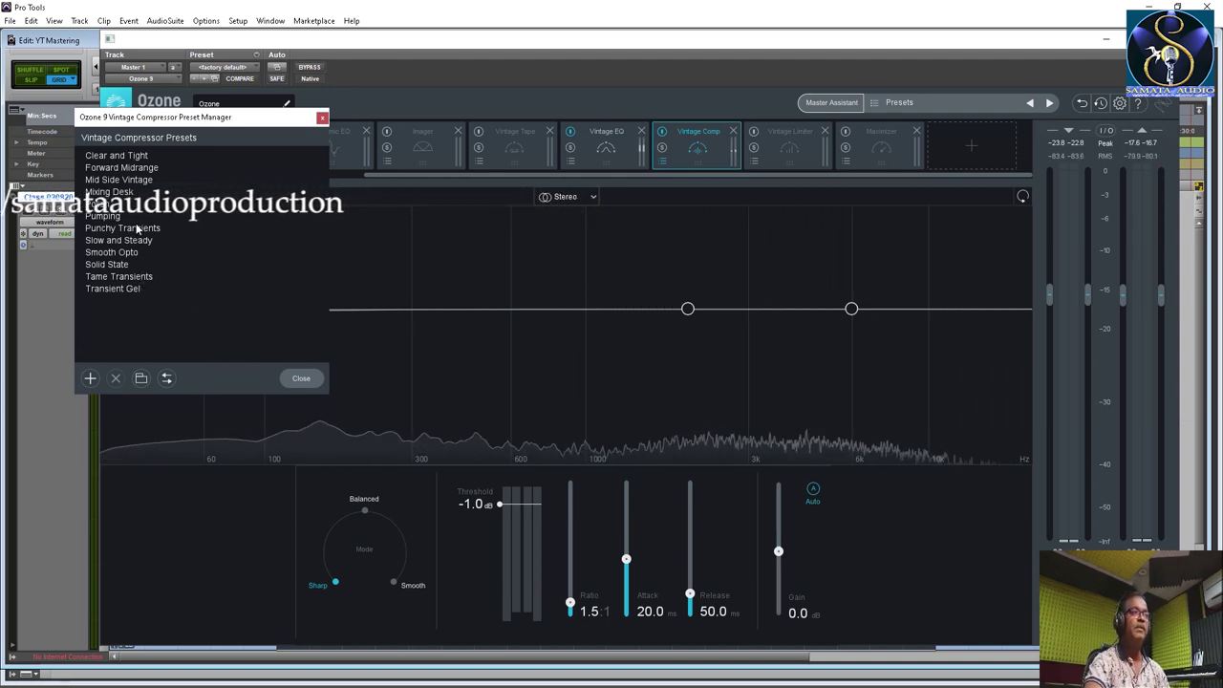
pyautogui.click(301, 379)
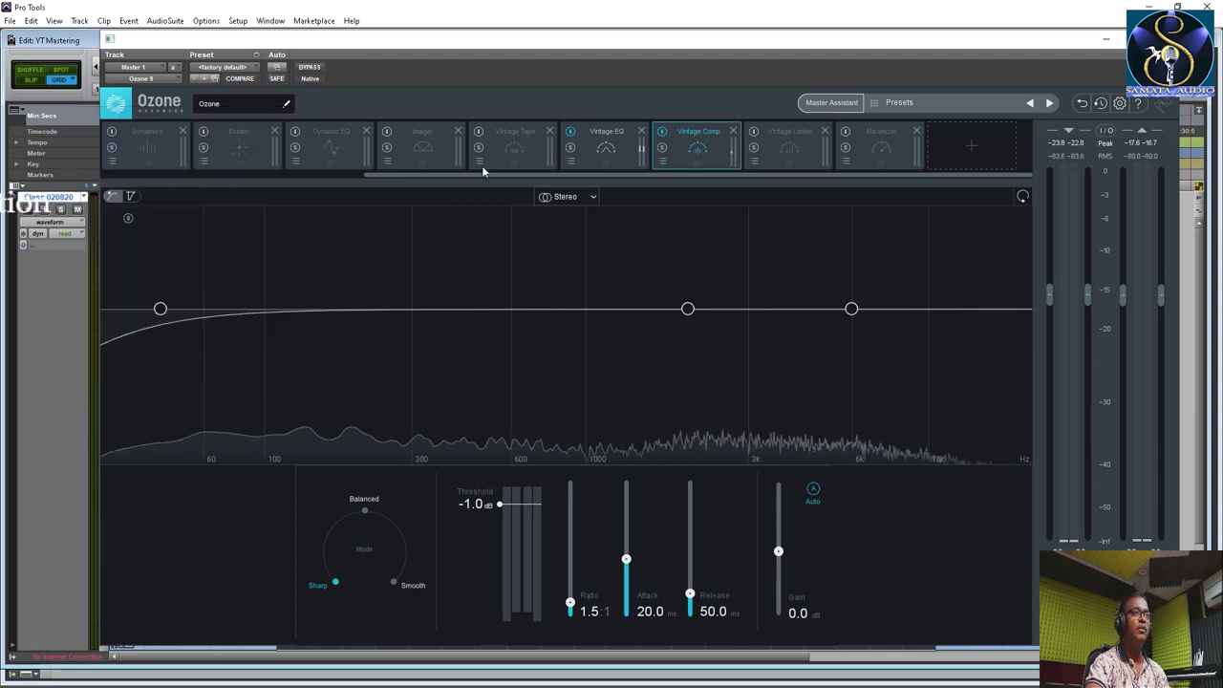
pyautogui.click(365, 512)
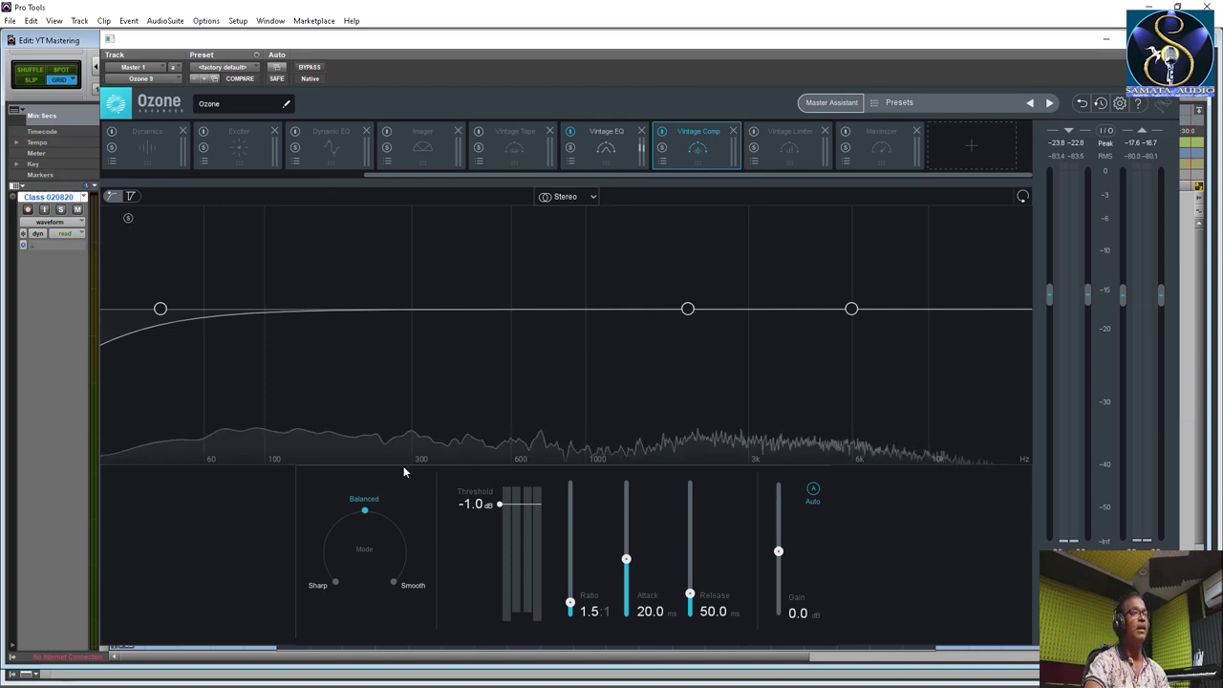
# Step: Audition the track through the Vintage Comp and set its ratio to 2.0:1
pyautogui.press('space')
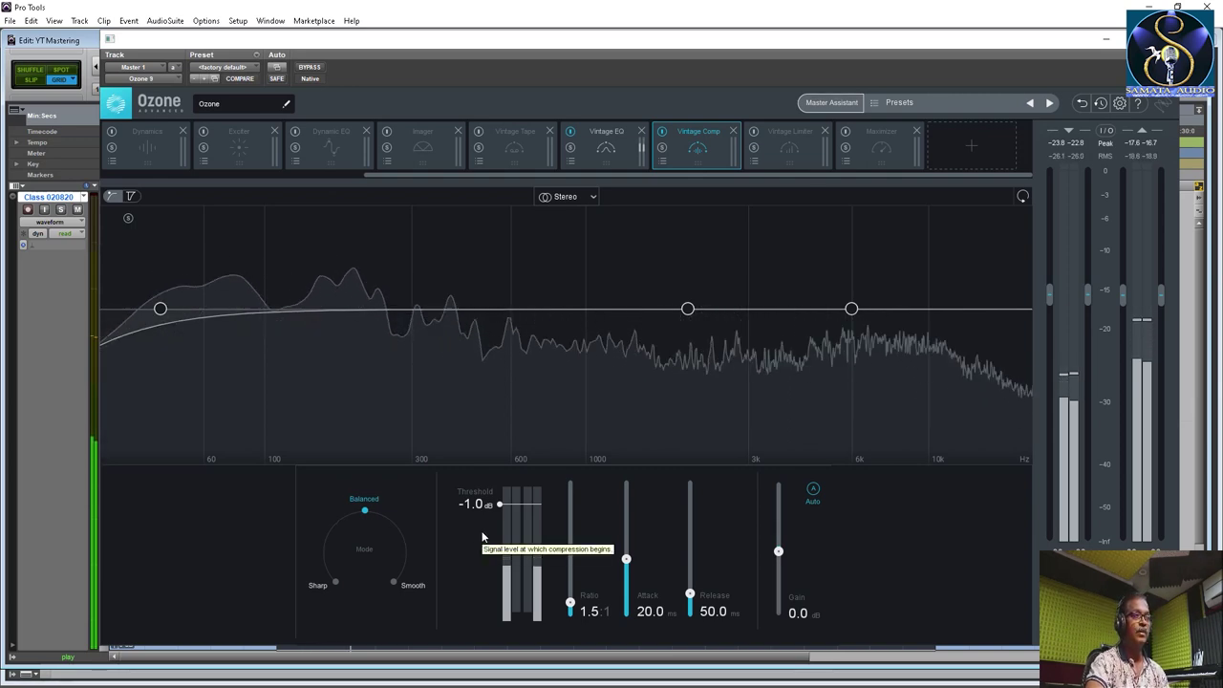
pyautogui.press('space')
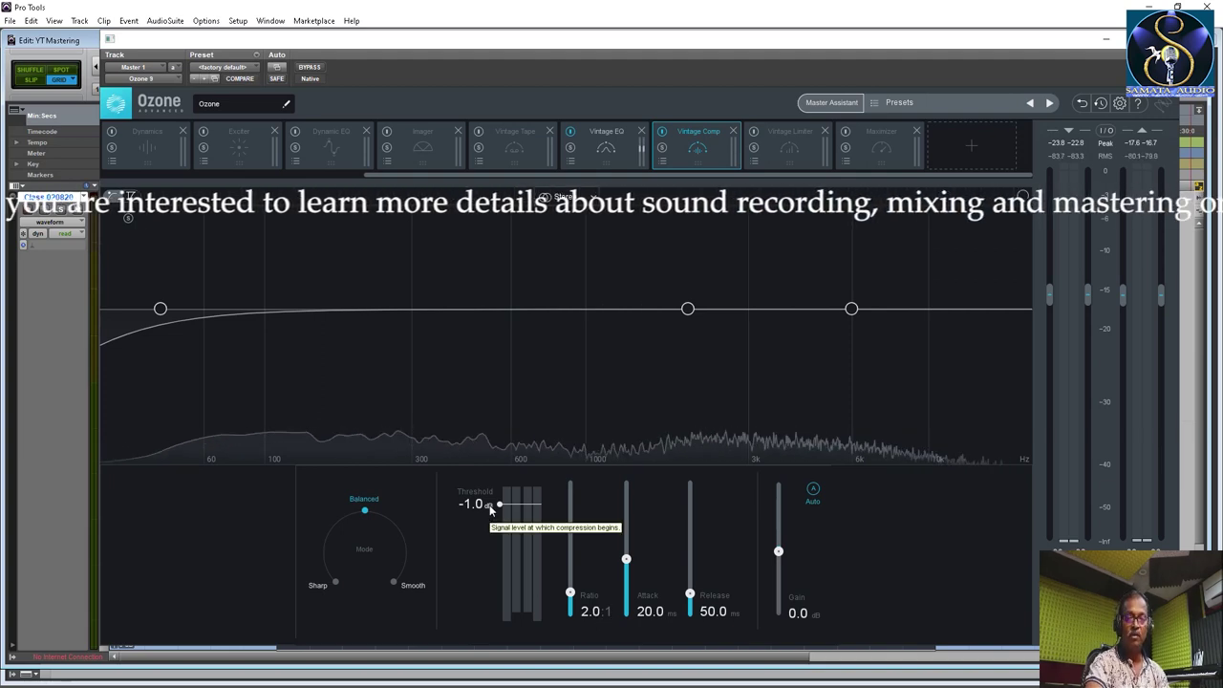
# Step: Lower the Vintage Comp threshold gradually to -19.0 dB while the track plays, and stop playback
pyautogui.press('space')
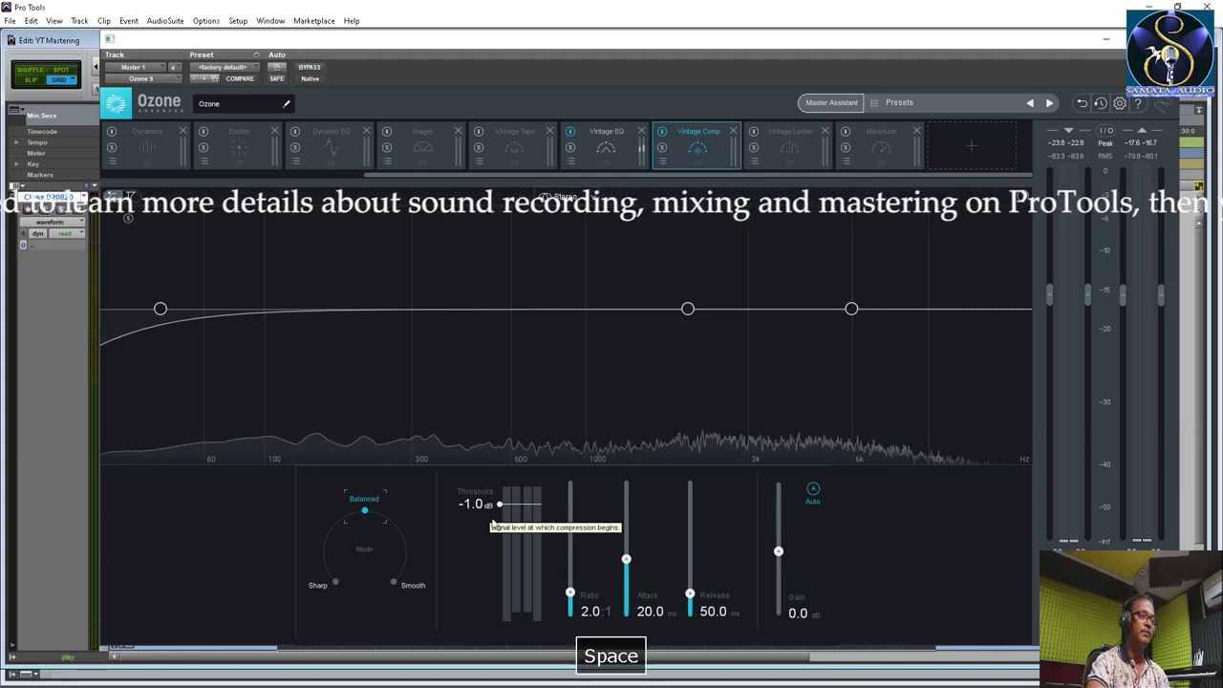
pyautogui.scroll(-1, 489, 519)
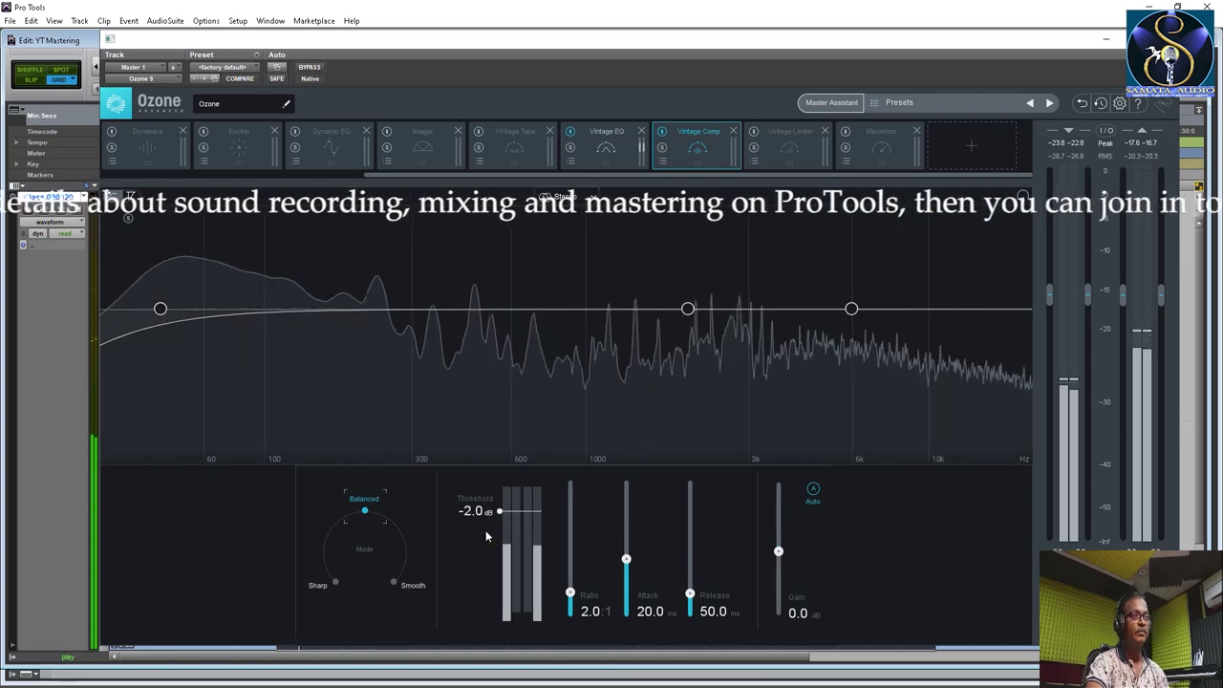
pyautogui.scroll(-1, 485, 537)
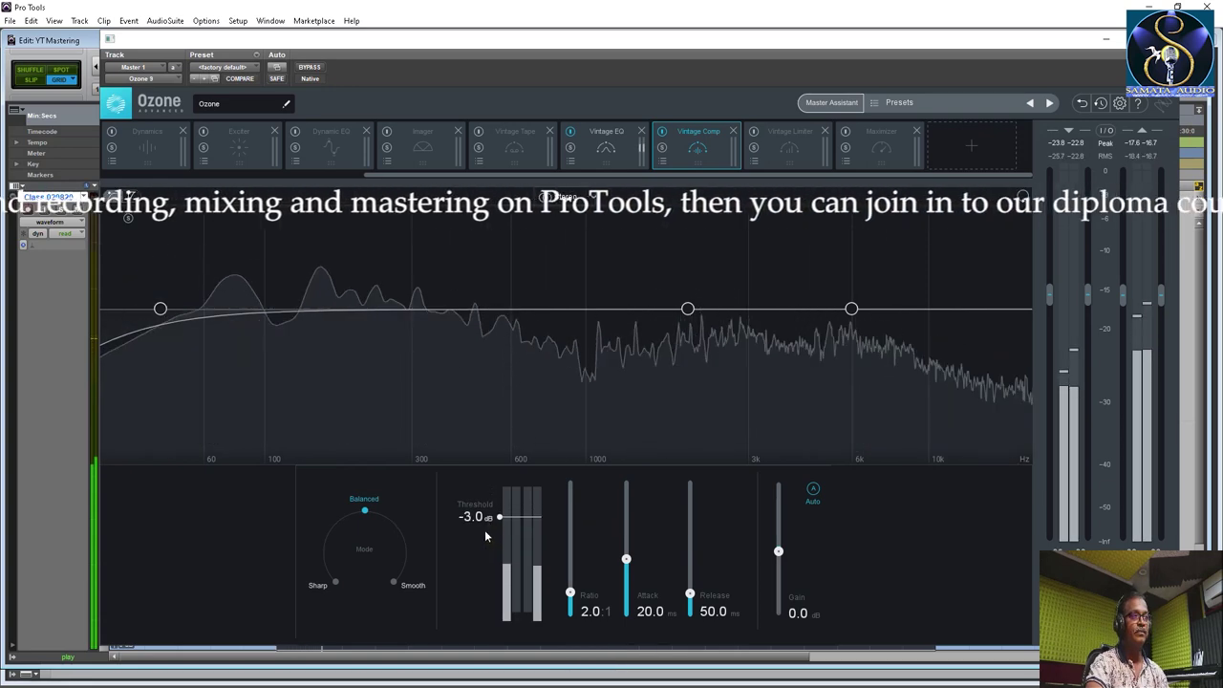
pyautogui.scroll(-4, 486, 536)
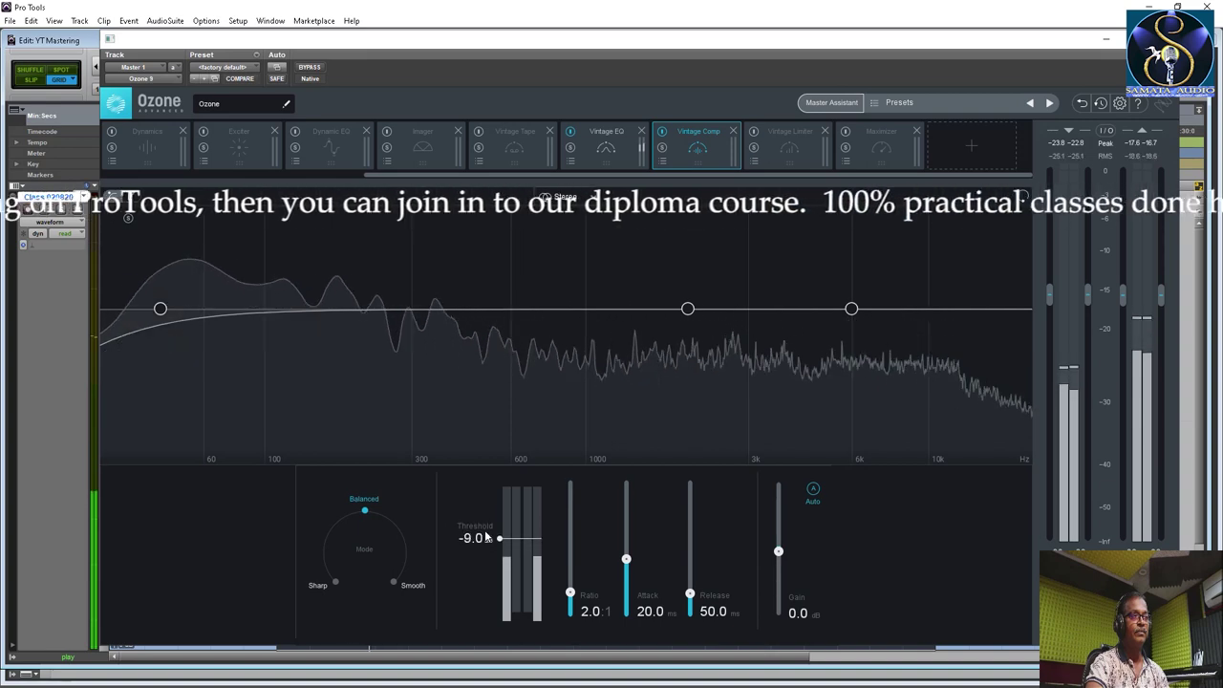
pyautogui.scroll(-1, 478, 578)
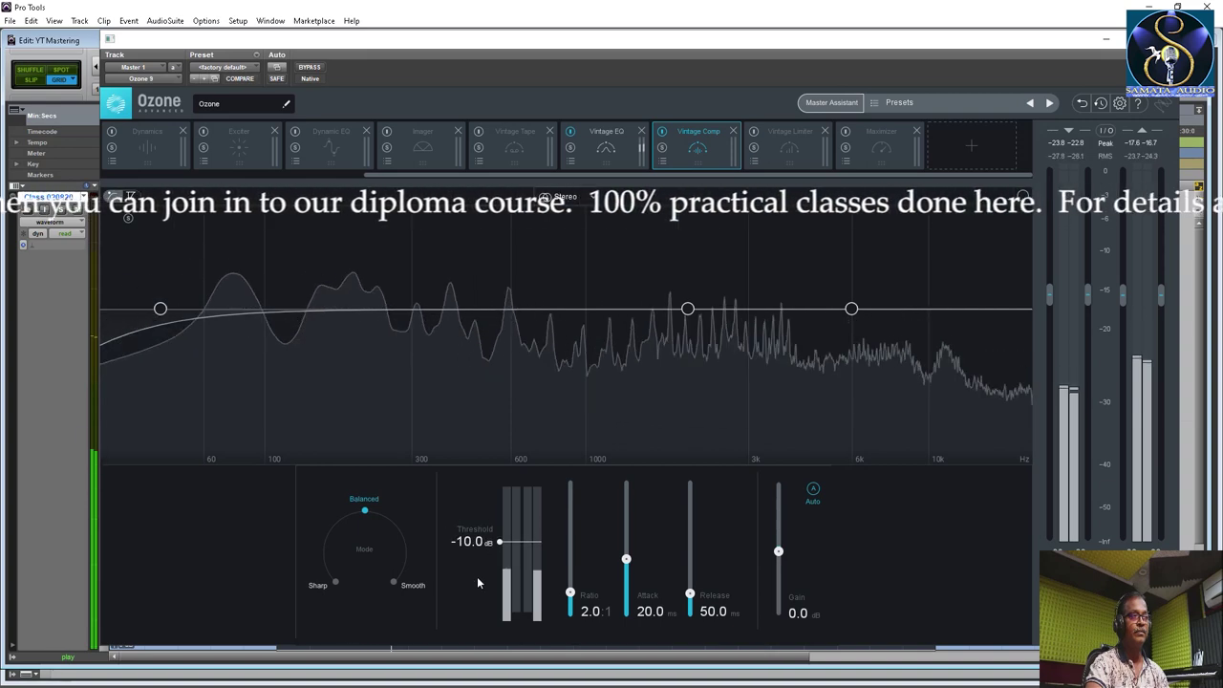
pyautogui.scroll(-1, 478, 580)
pyautogui.scroll(-1, 478, 578)
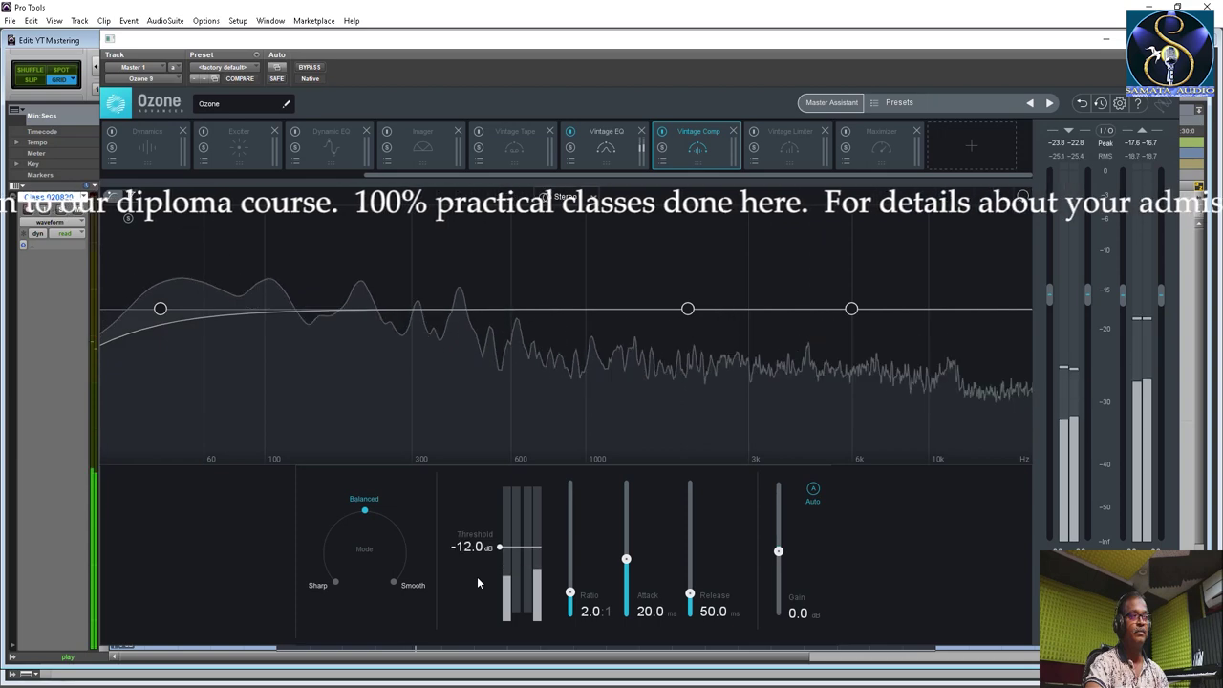
pyautogui.scroll(-1, 478, 583)
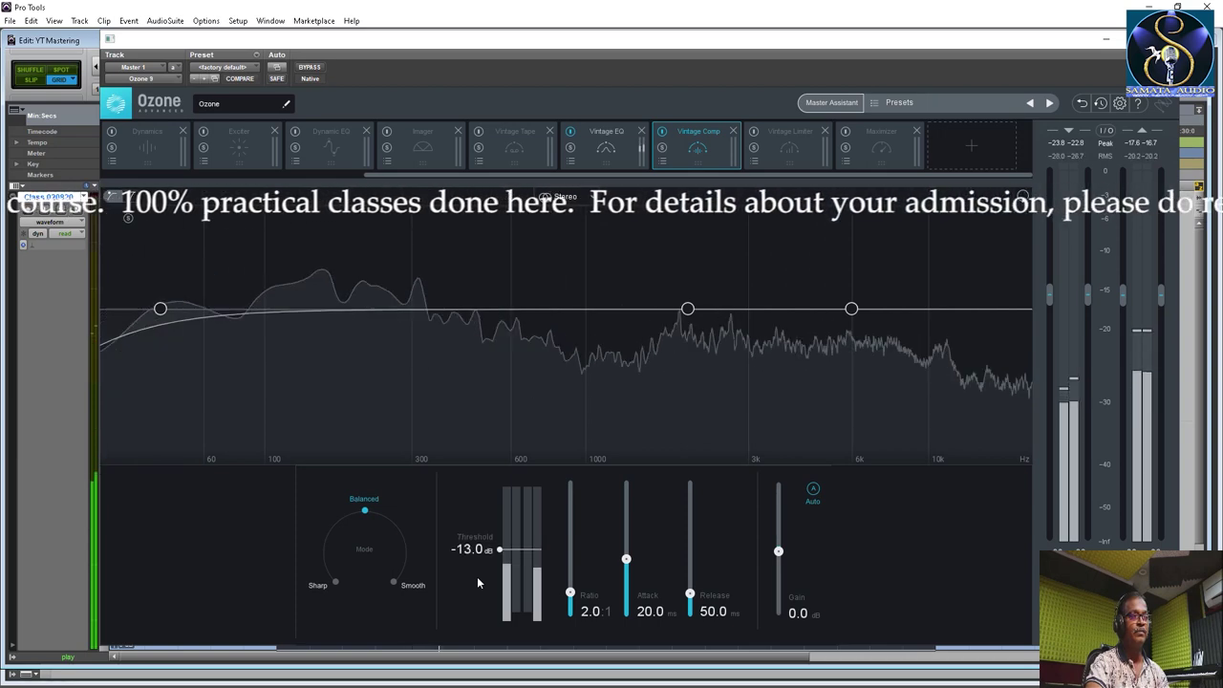
pyautogui.scroll(-1, 478, 582)
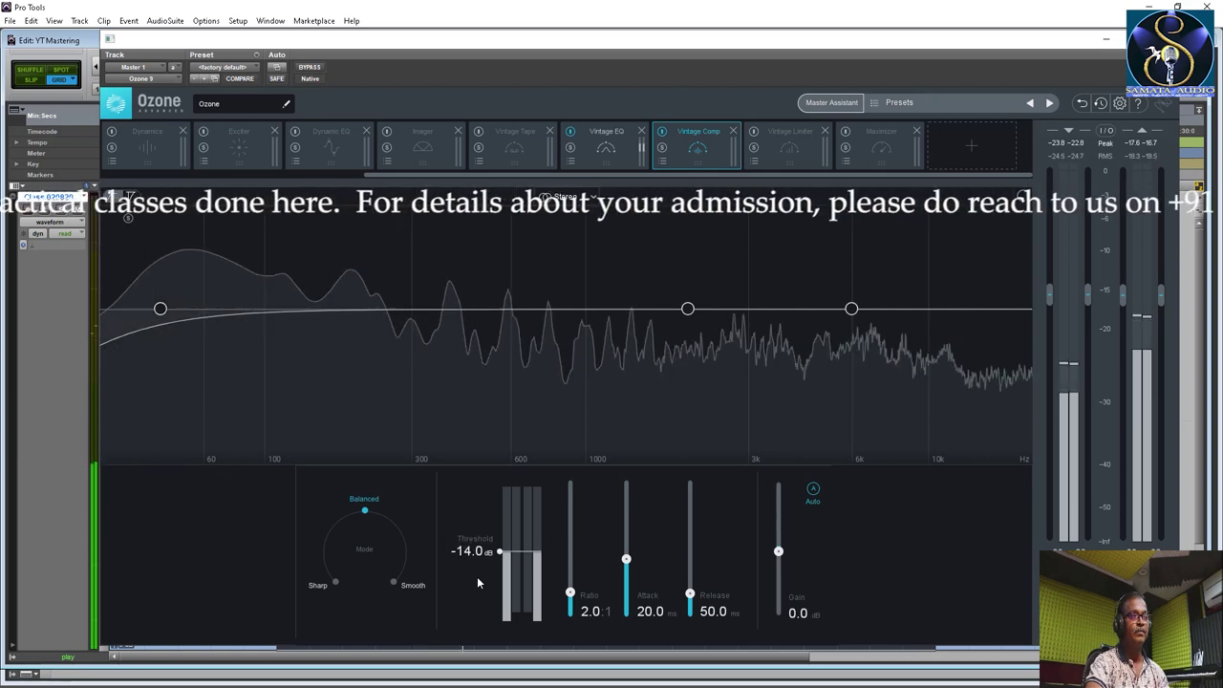
pyautogui.scroll(-1, 478, 582)
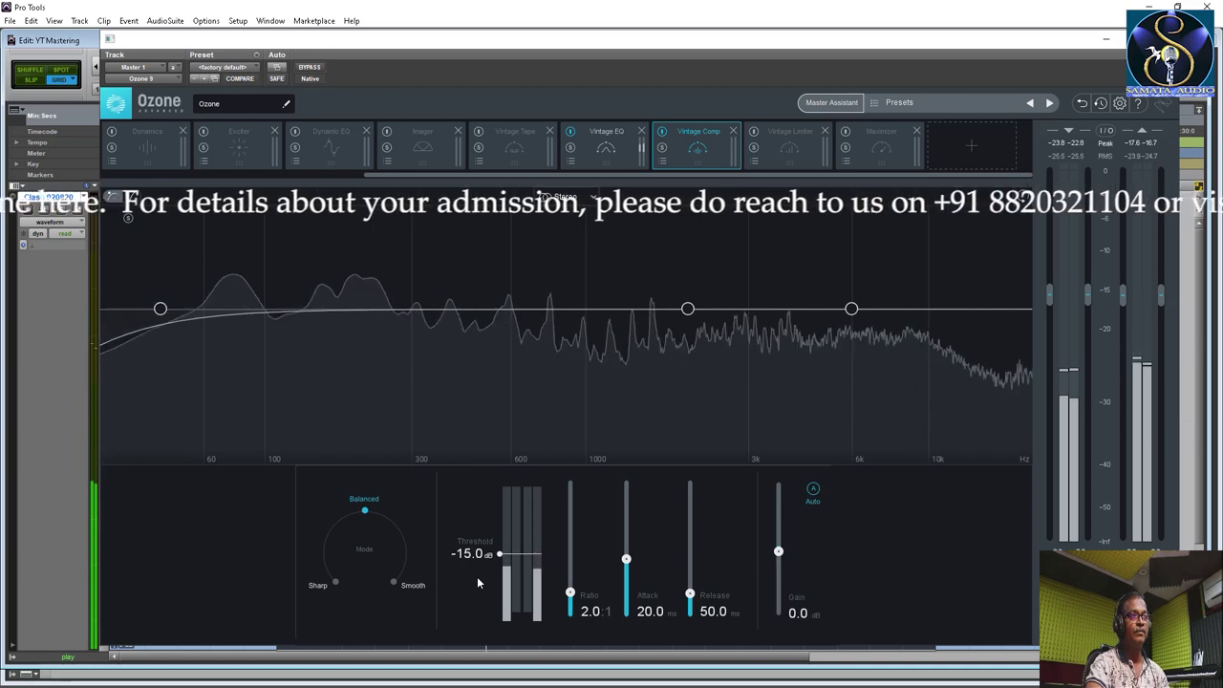
pyautogui.scroll(-1, 478, 582)
pyautogui.scroll(-1, 477, 582)
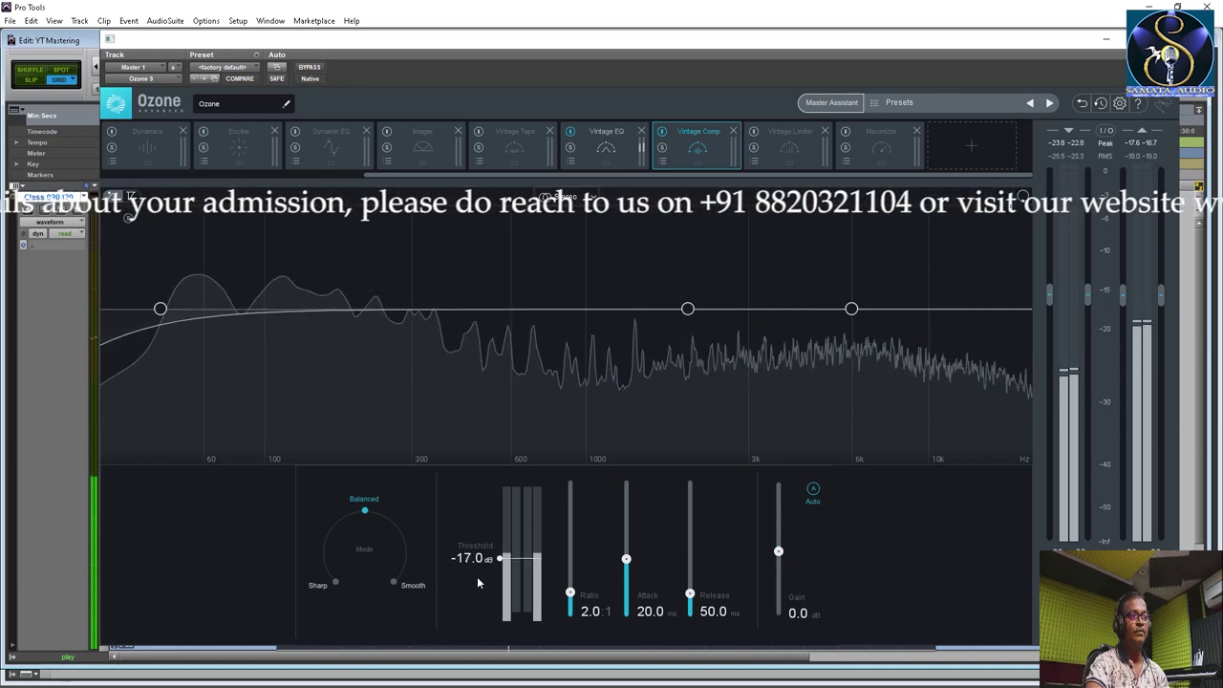
pyautogui.scroll(-1, 477, 576)
pyautogui.scroll(-1, 477, 576)
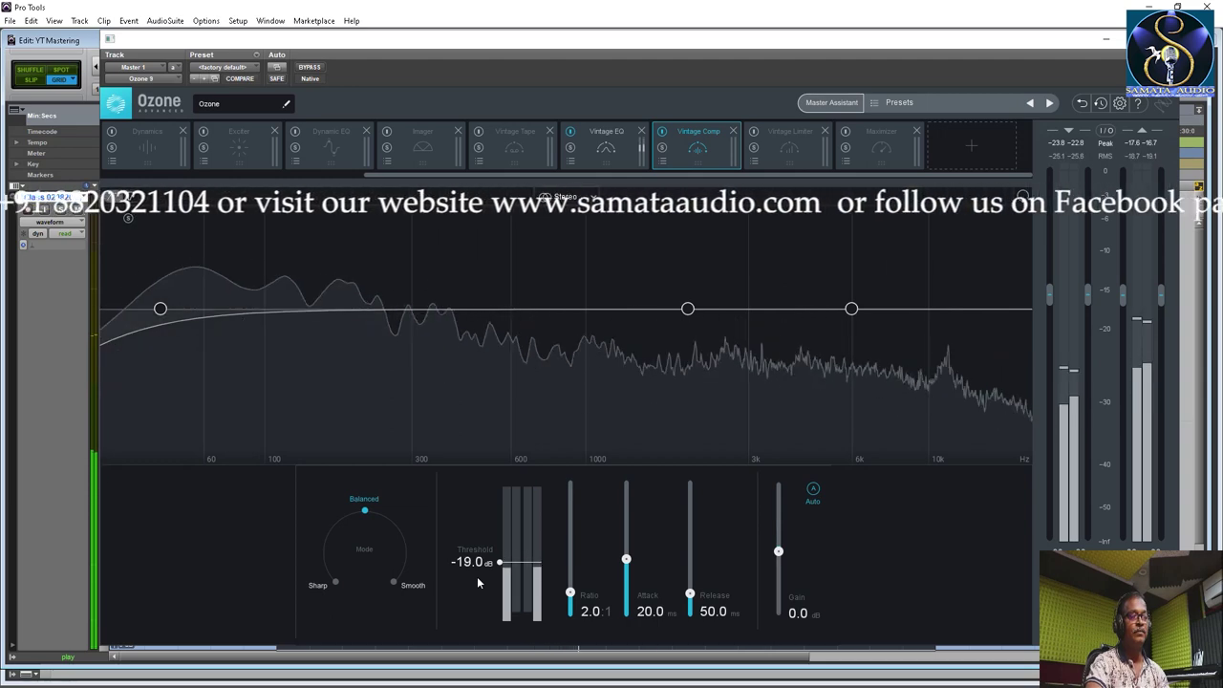
pyautogui.press('space')
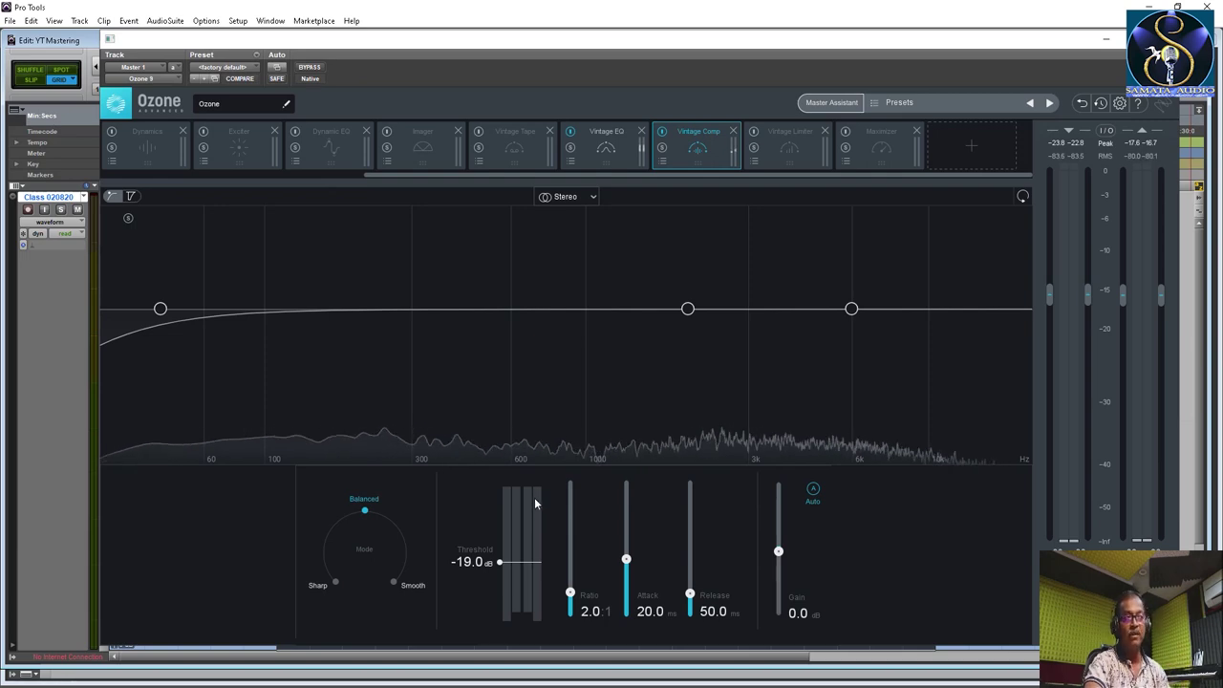
# Step: Set the Vintage Comp attack to 10 ms, auditioning the track before and after the change
pyautogui.press('space')
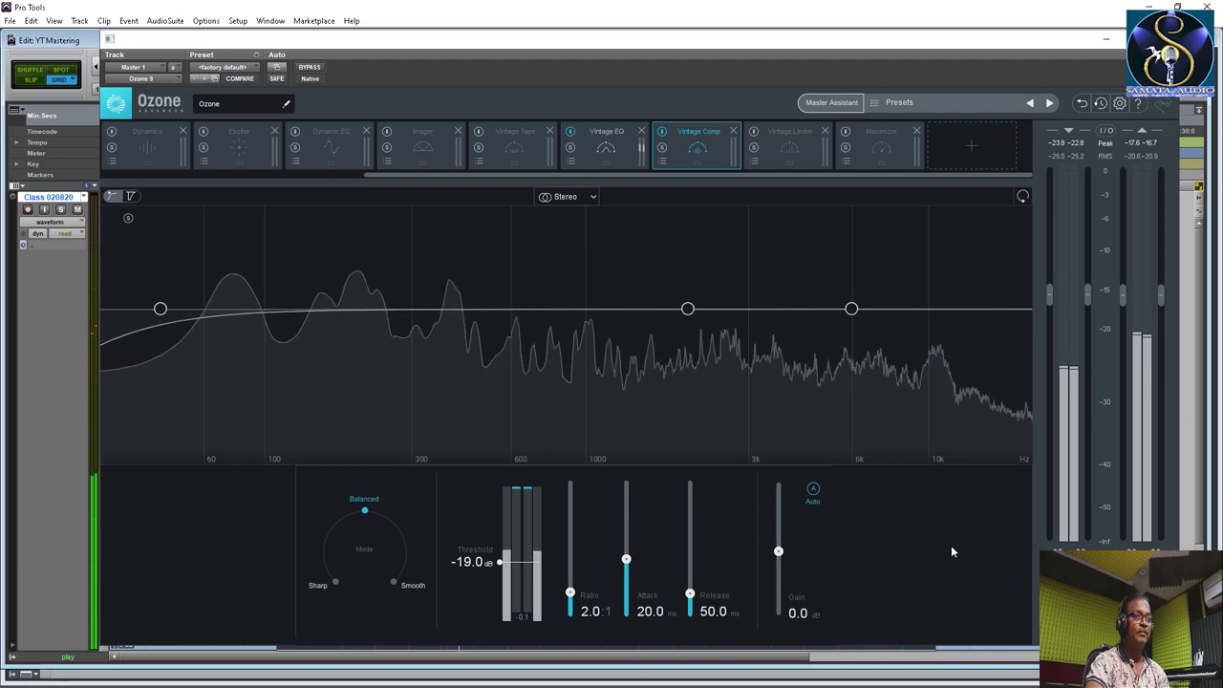
pyautogui.press('space')
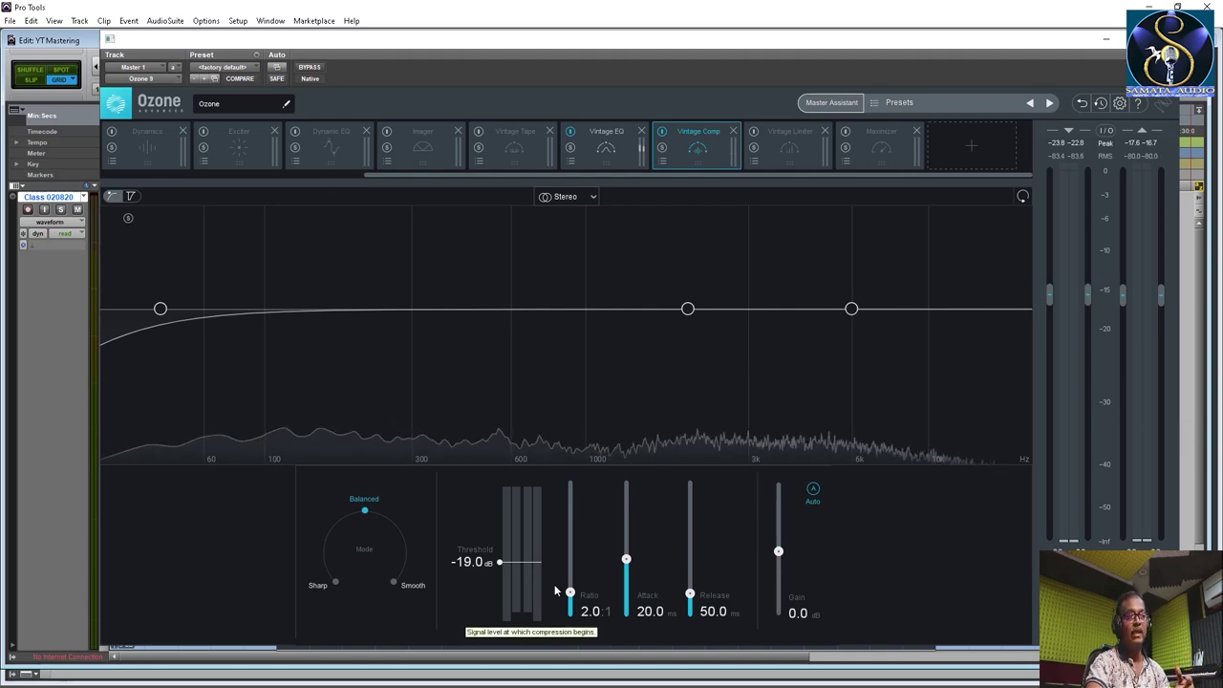
pyautogui.moveTo(627, 559); pyautogui.dragTo(628, 563)
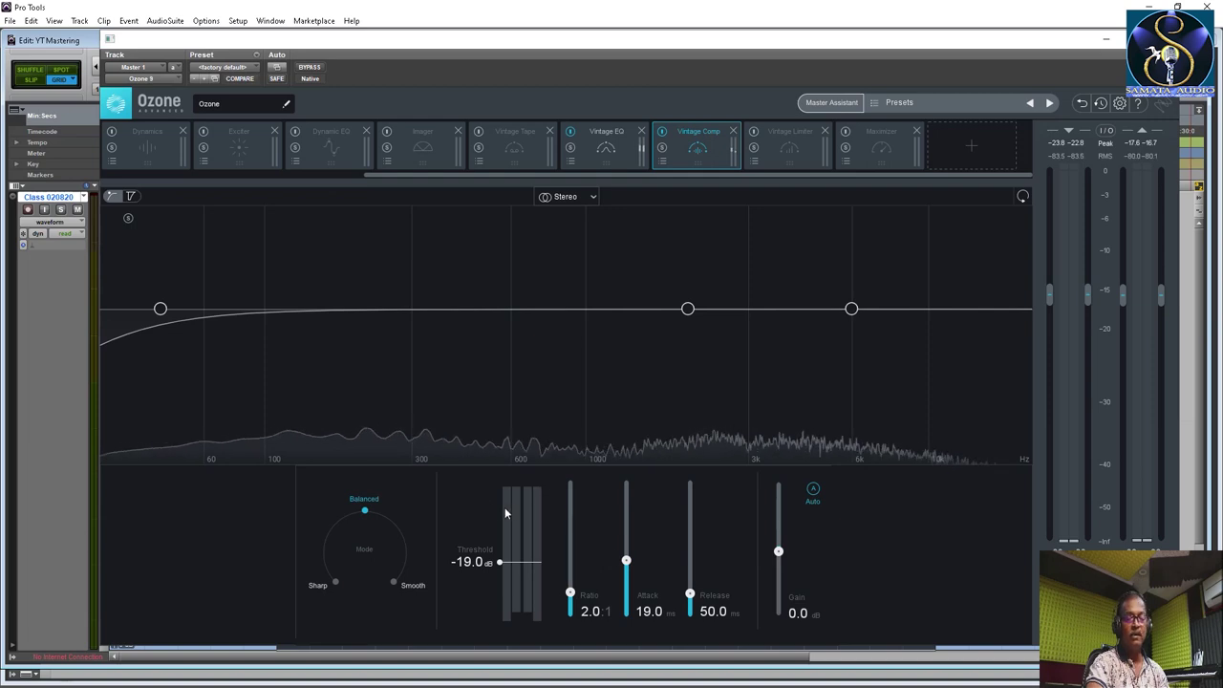
pyautogui.moveTo(626, 560); pyautogui.dragTo(623, 565)
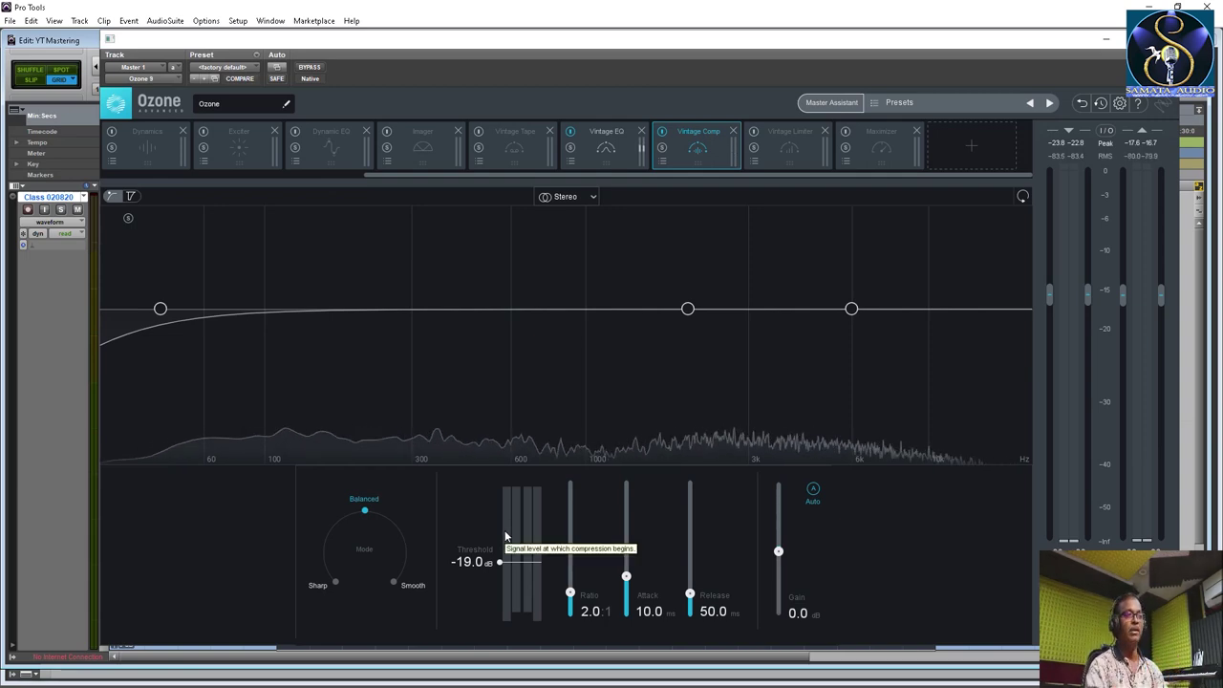
pyautogui.press('space')
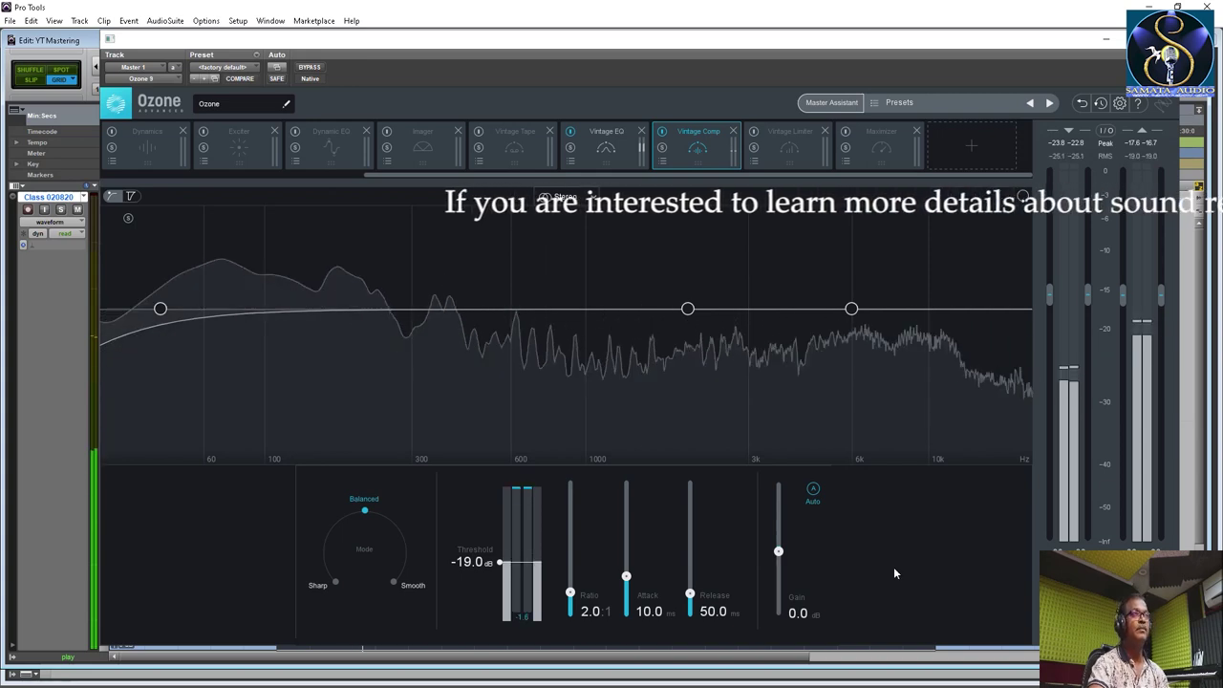
pyautogui.press('space')
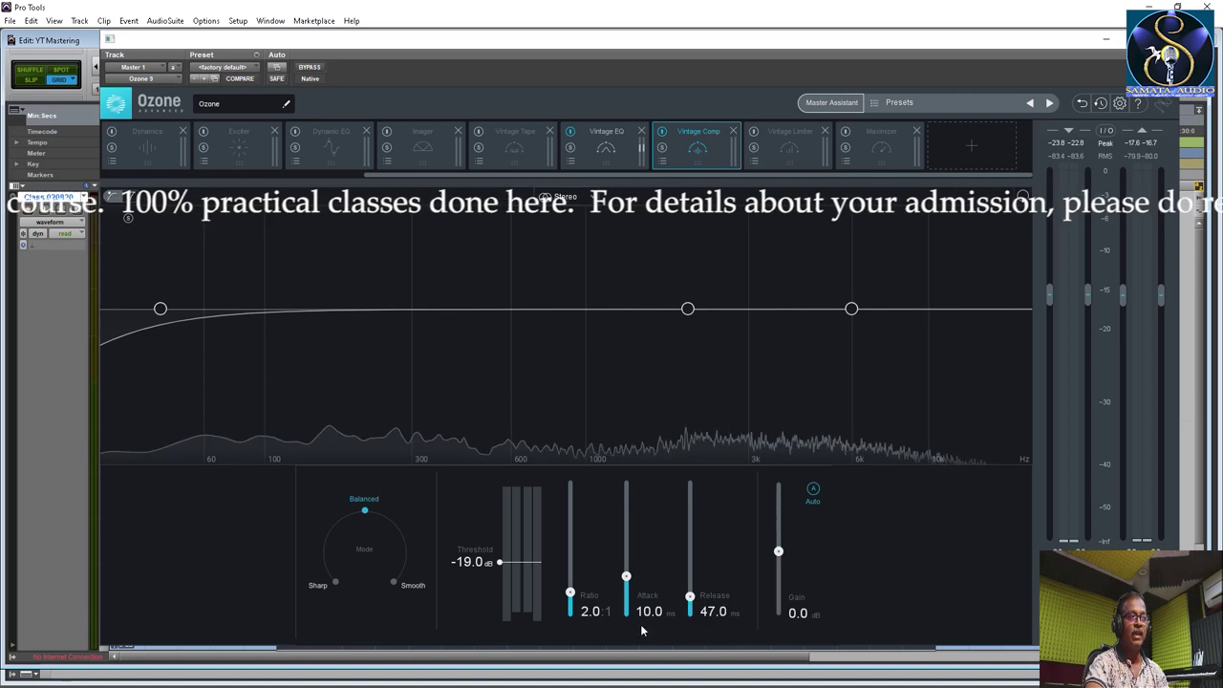
# Step: Set the Vintage Comp release time to 30 ms
pyautogui.moveTo(690, 602); pyautogui.dragTo(690, 603)
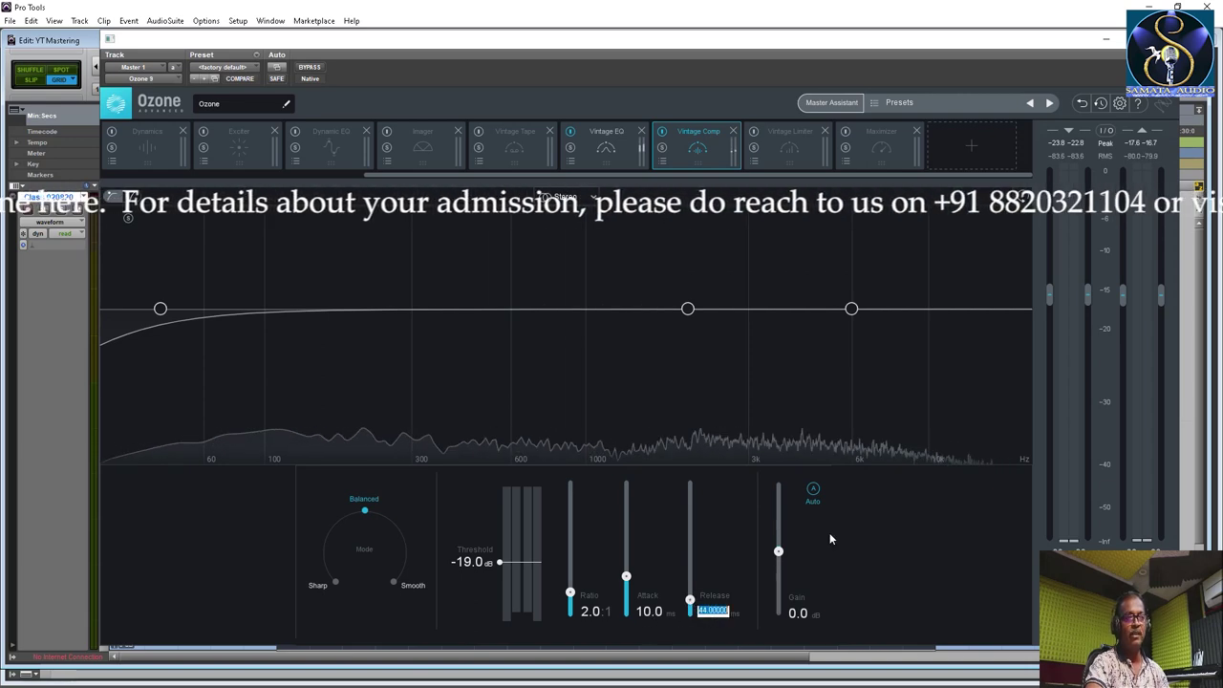
pyautogui.write('30')
pyautogui.press('Return')
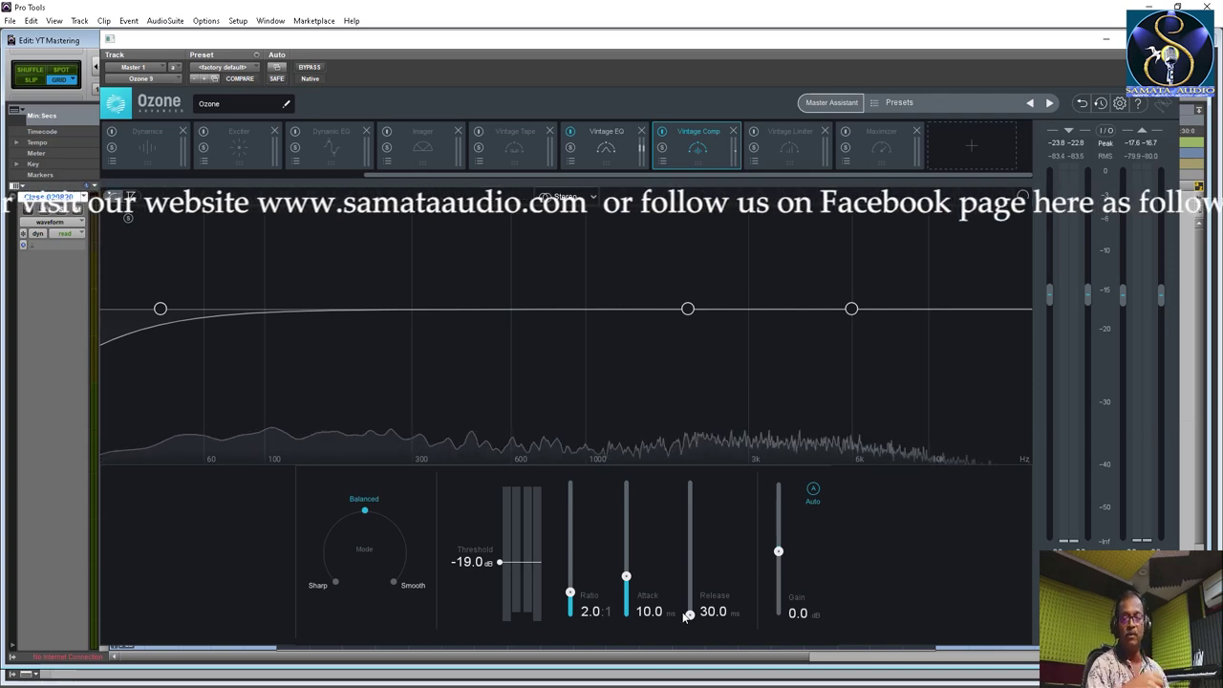
# Step: Set the Vintage Comp release to 150 ms, auditioning the track before and after the change
pyautogui.press('space')
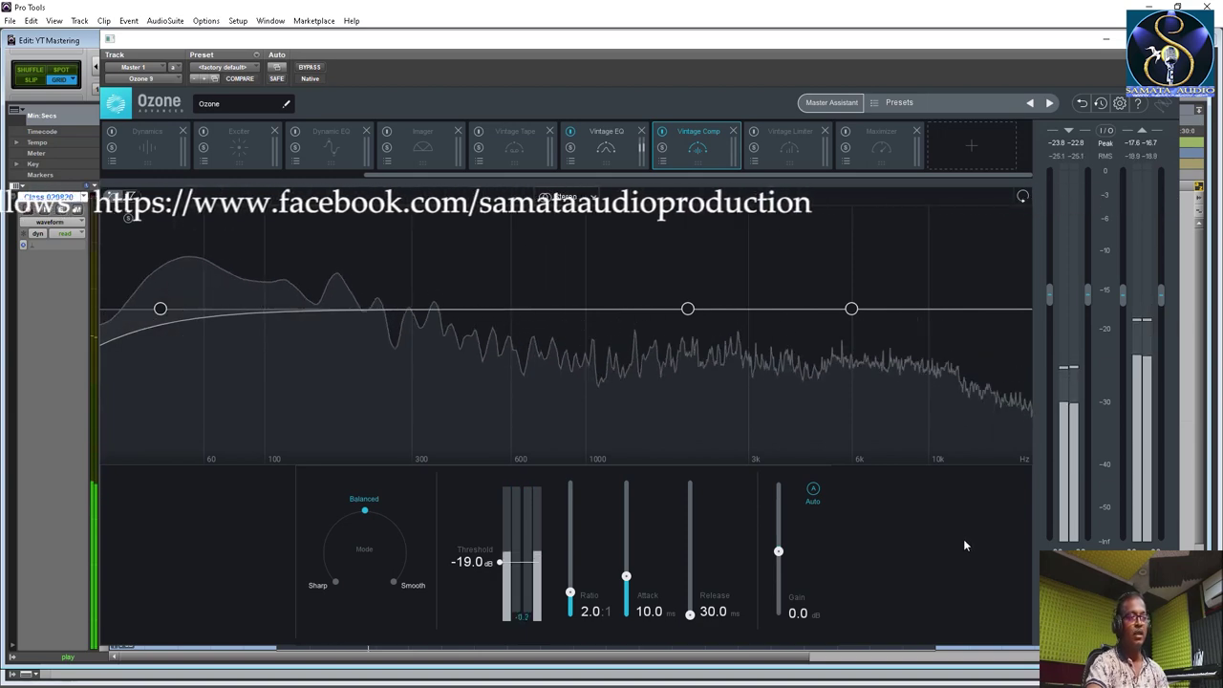
pyautogui.press('space')
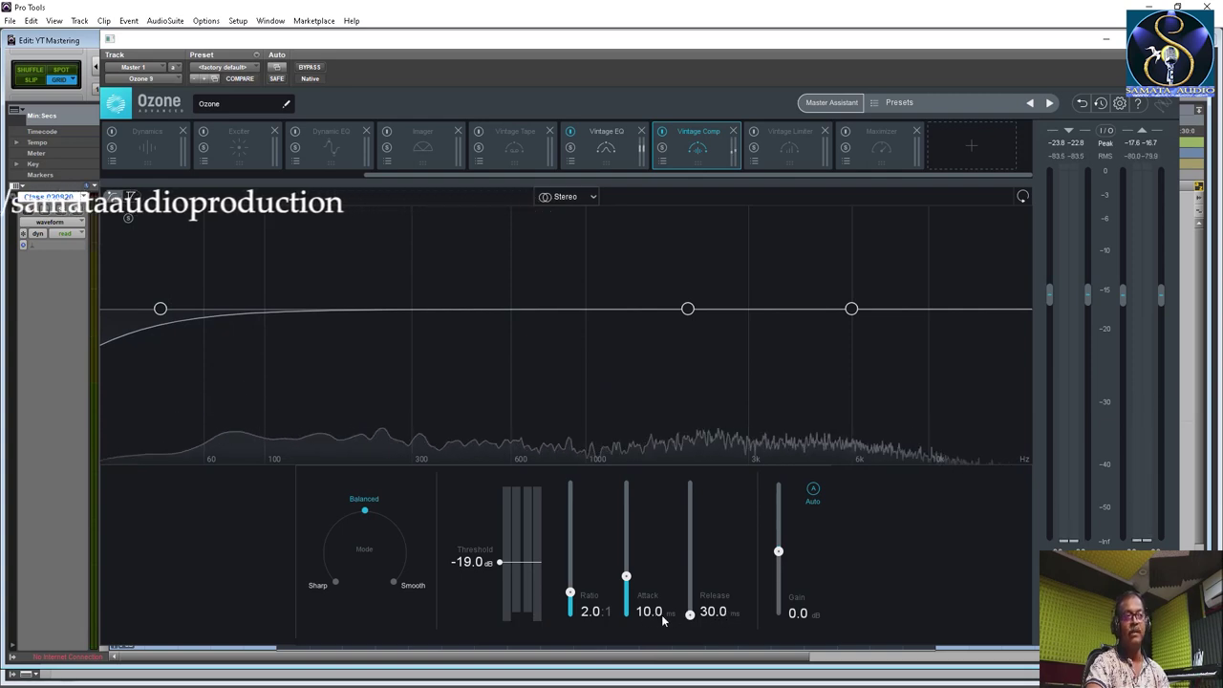
pyautogui.moveTo(690, 616); pyautogui.dragTo(688, 485)
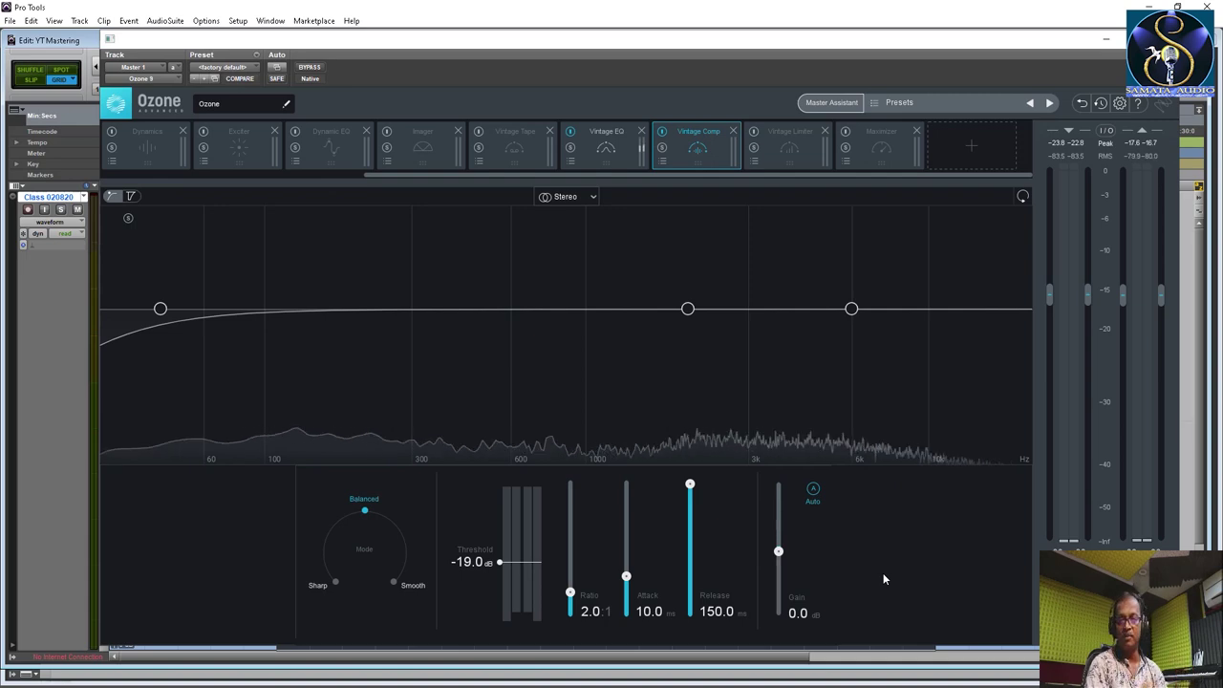
pyautogui.press('space')
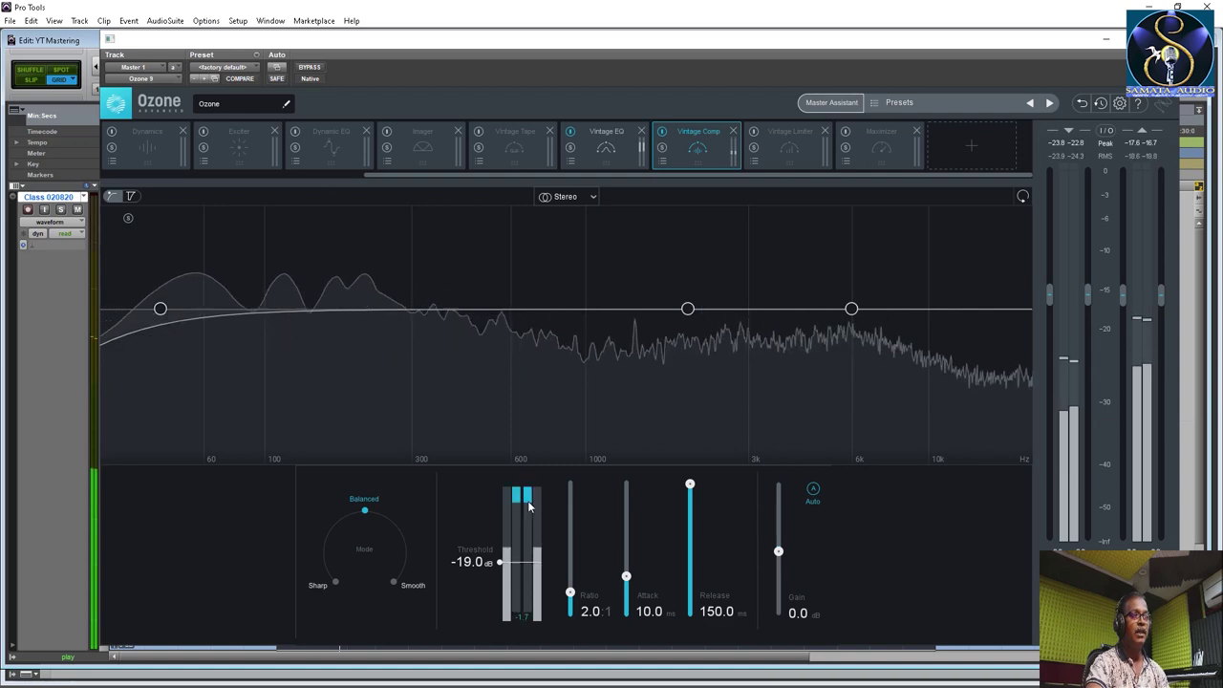
pyautogui.press('space')
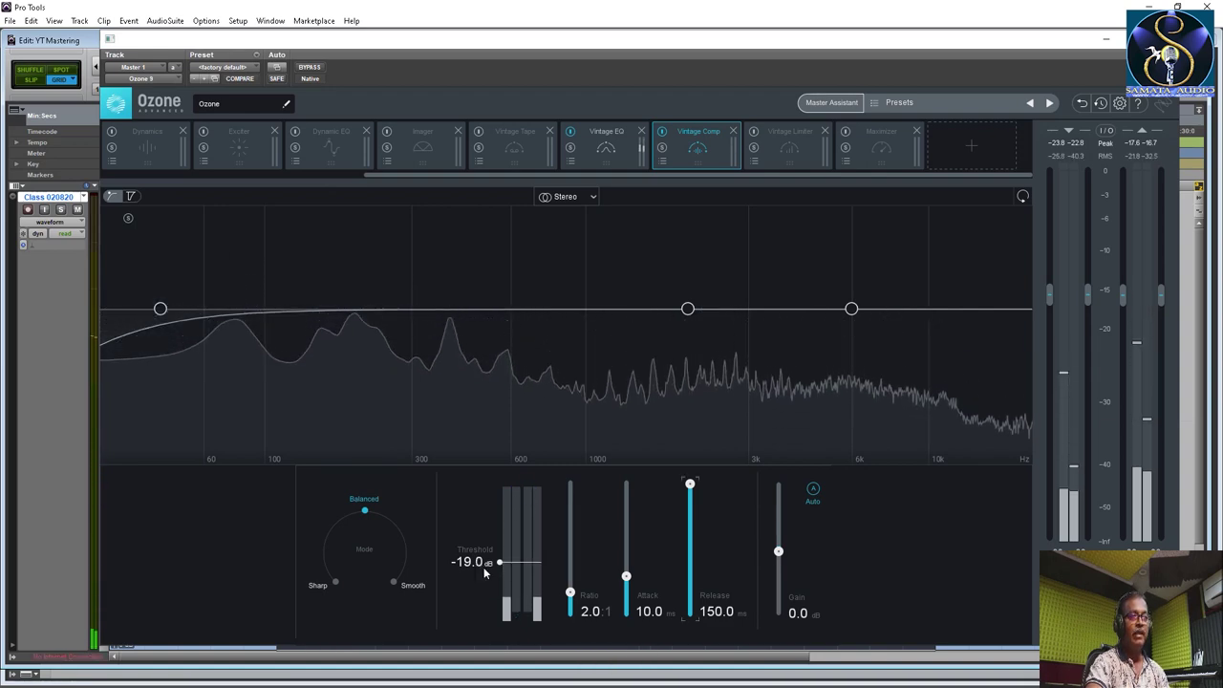
# Step: Lower the Vintage Comp threshold to -37.0 dB and audition the heavier compression
pyautogui.moveTo(478, 566); pyautogui.dragTo(483, 590)
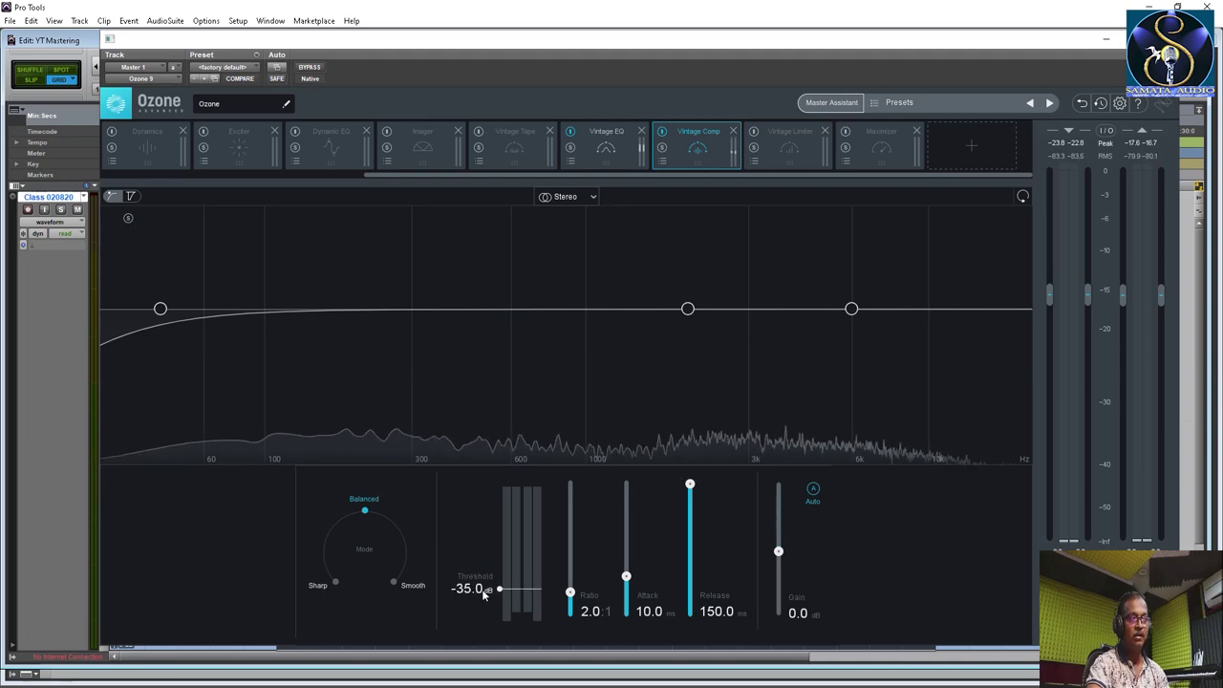
pyautogui.press('space')
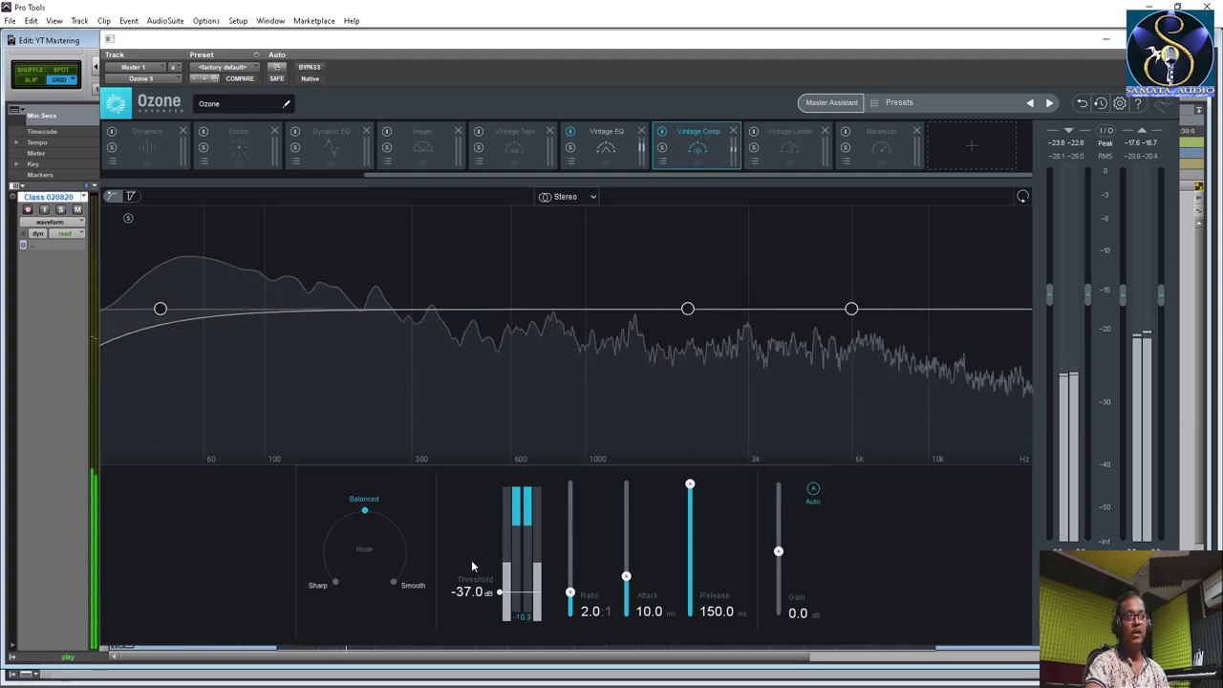
pyautogui.press('space')
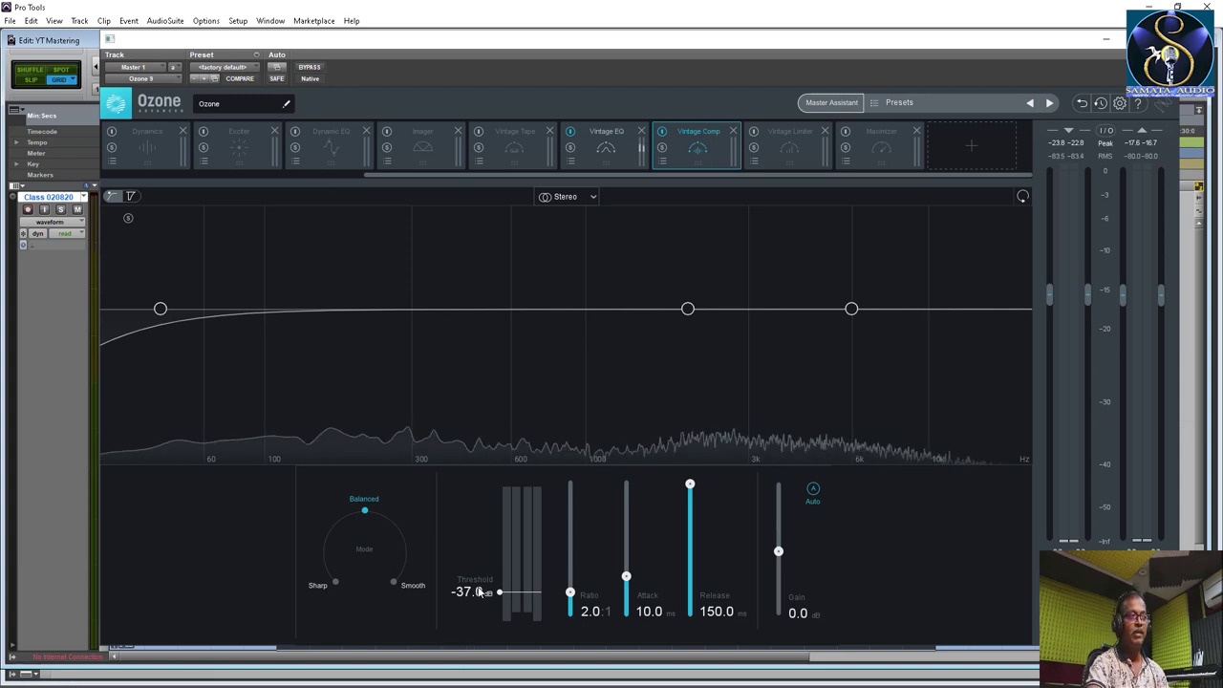
# Step: Restore the Vintage Comp threshold to -19.0 dB and its release to 30 ms
pyautogui.scroll(4, 477, 589)
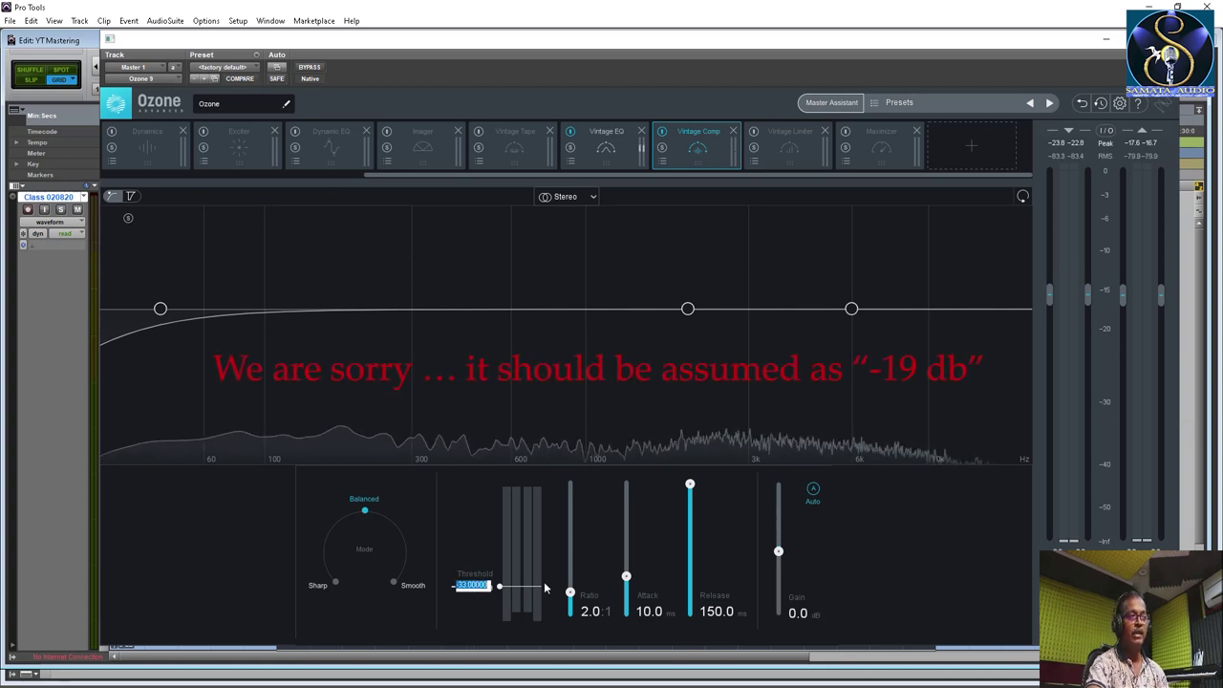
pyautogui.write('9.0 dB')
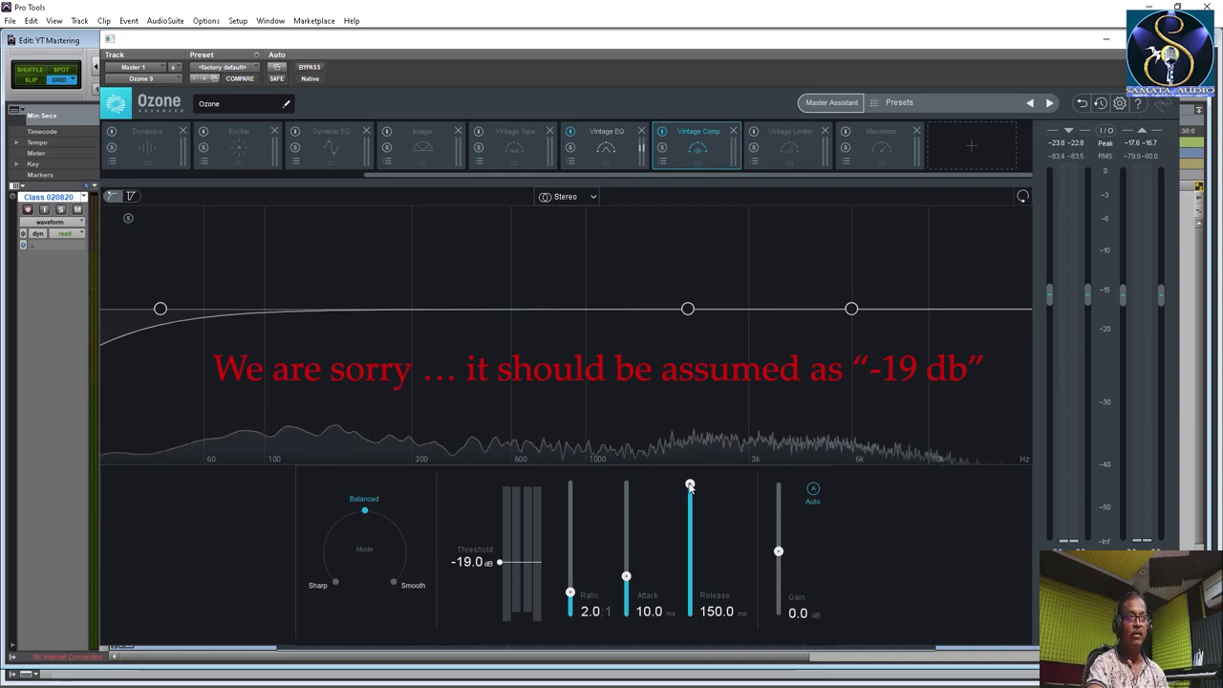
pyautogui.moveTo(690, 486); pyautogui.dragTo(692, 613)
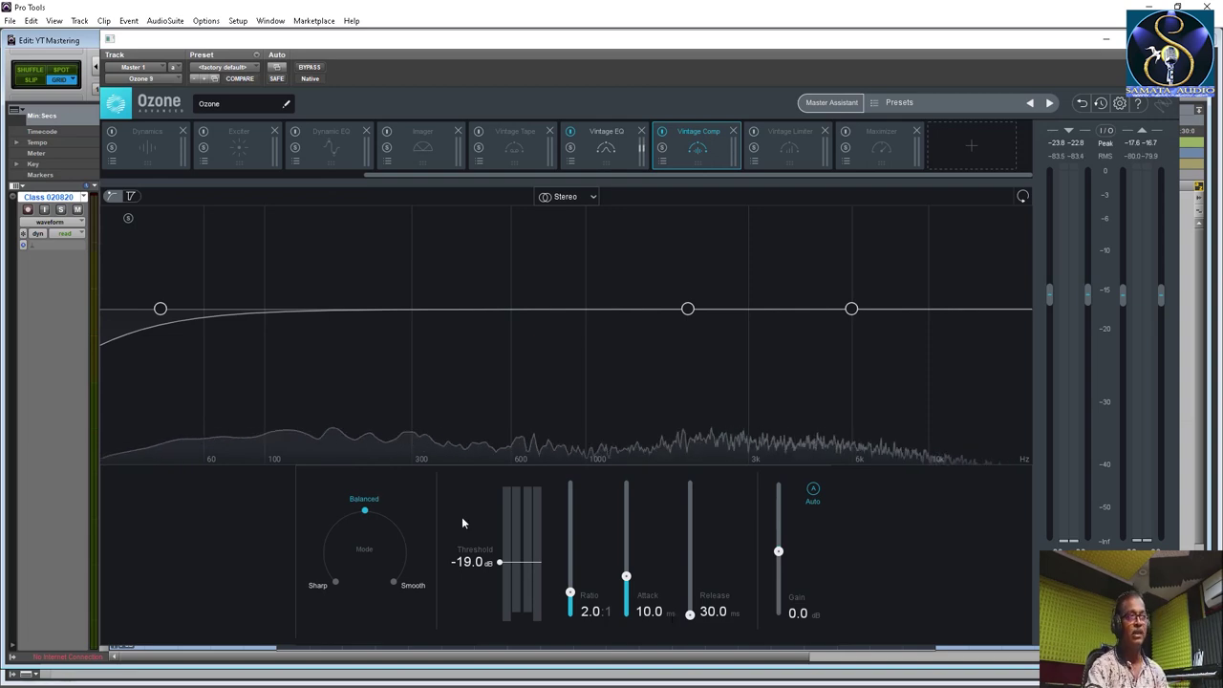
# Step: Audition the track through the Vintage Comp, reduce its gain to -6.1 dB during playback, and stop playback
pyautogui.press('space')
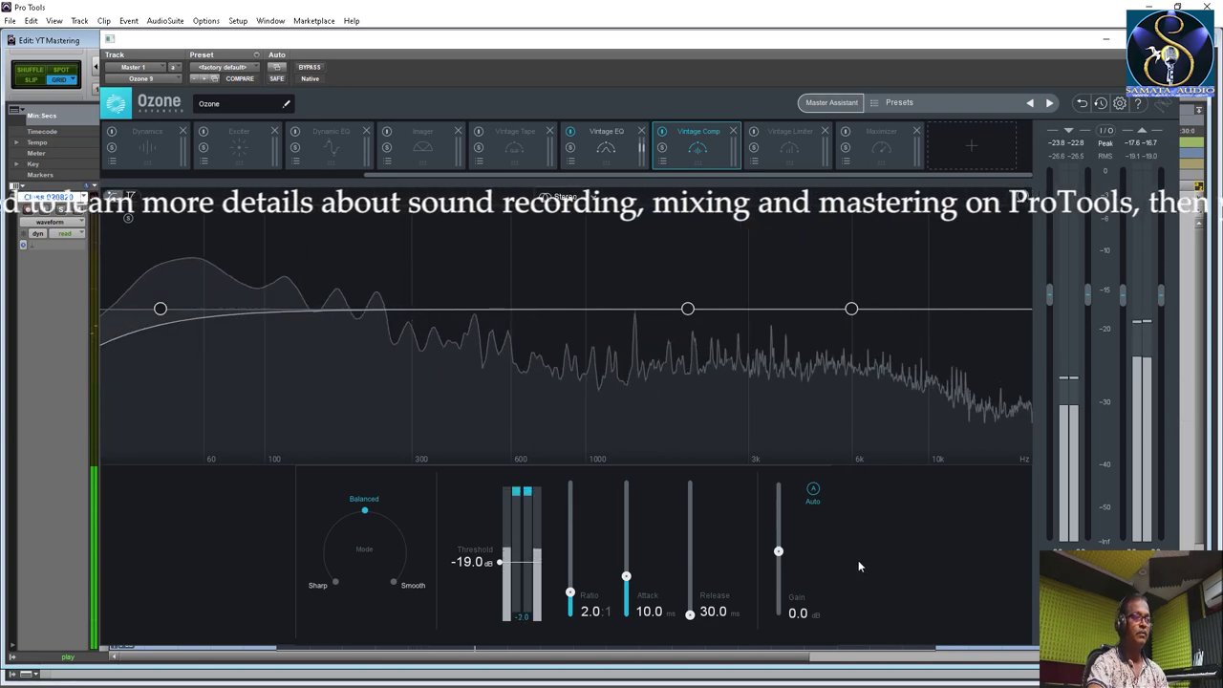
pyautogui.press('space')
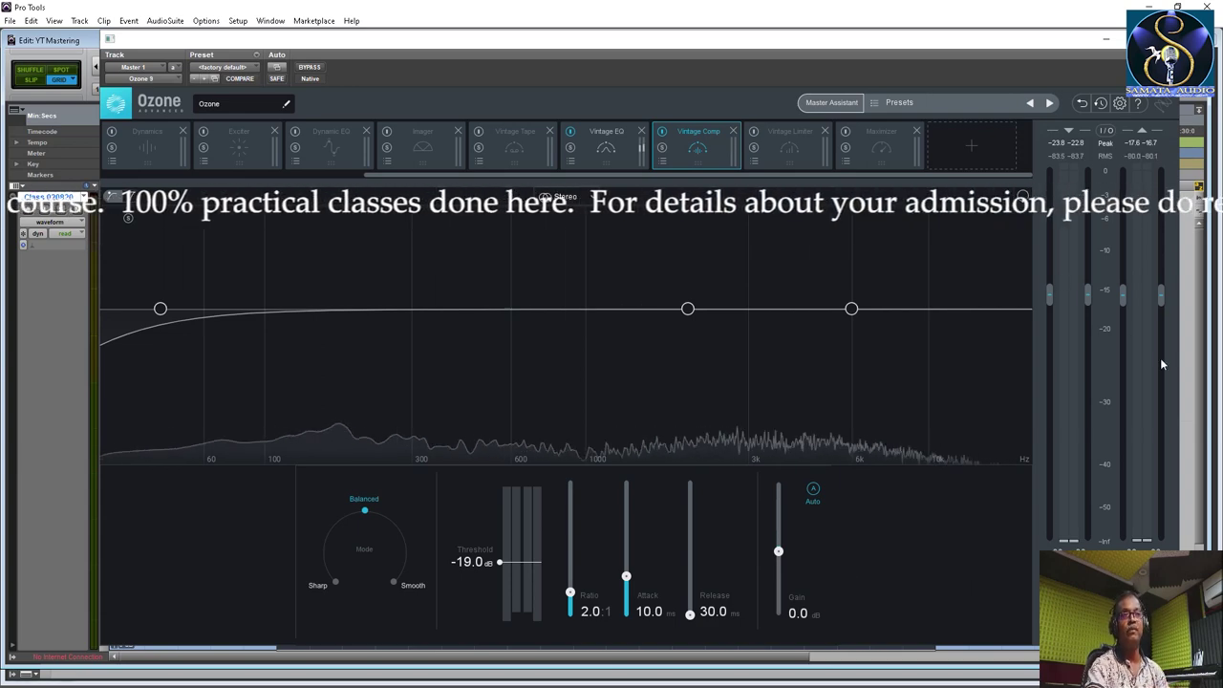
pyautogui.press('space')
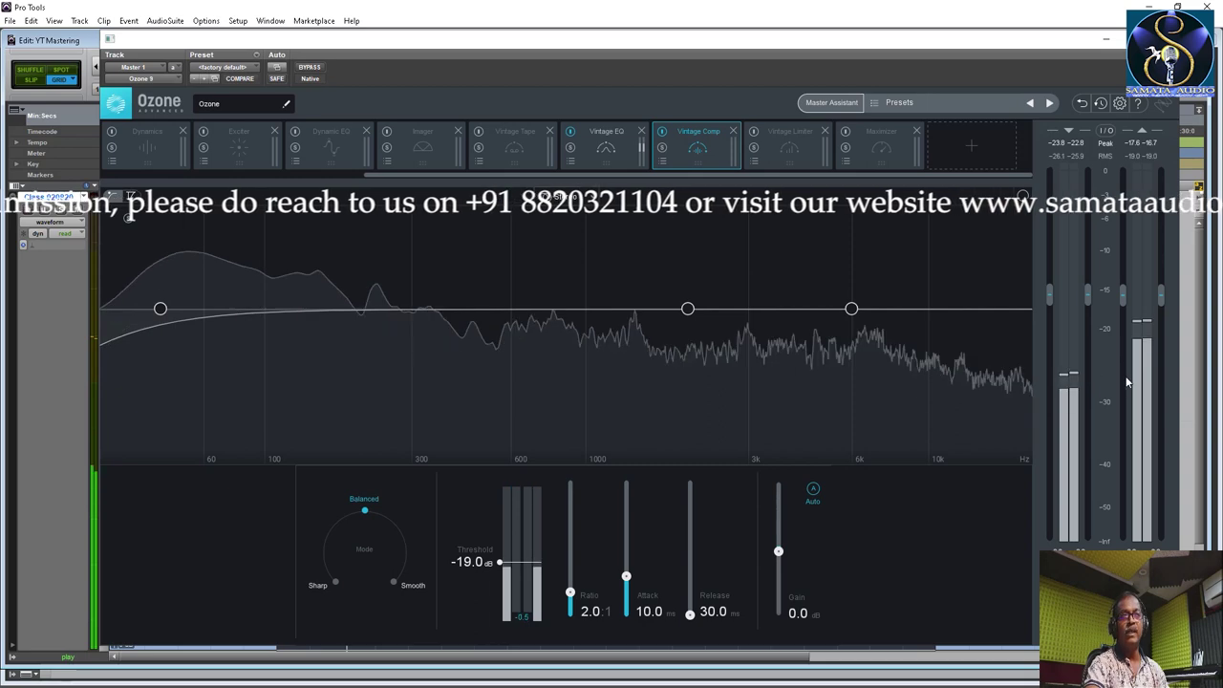
pyautogui.press('space')
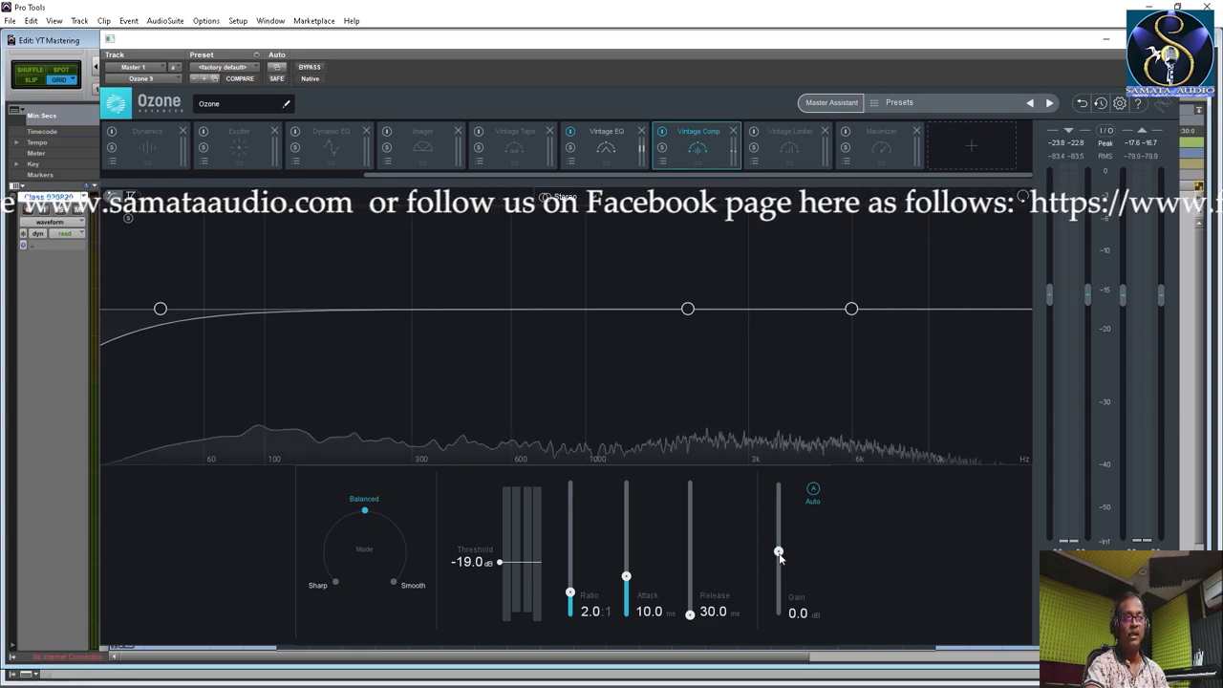
pyautogui.press('space')
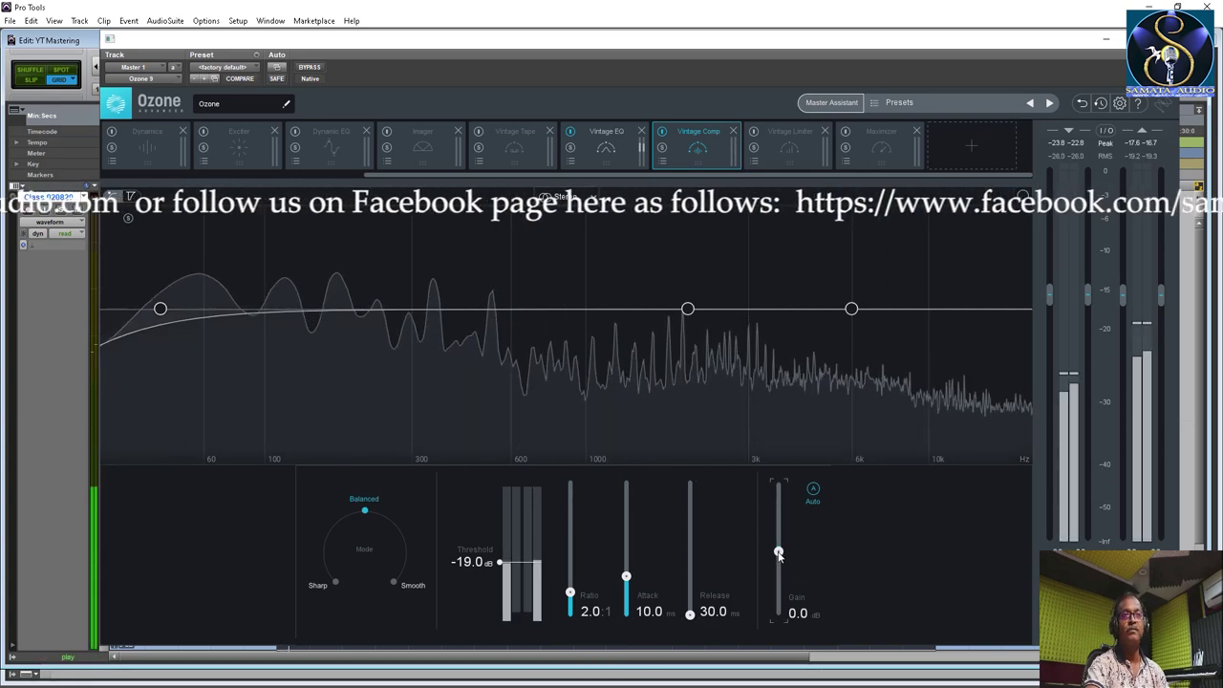
pyautogui.moveTo(776, 565); pyautogui.dragTo(777, 566)
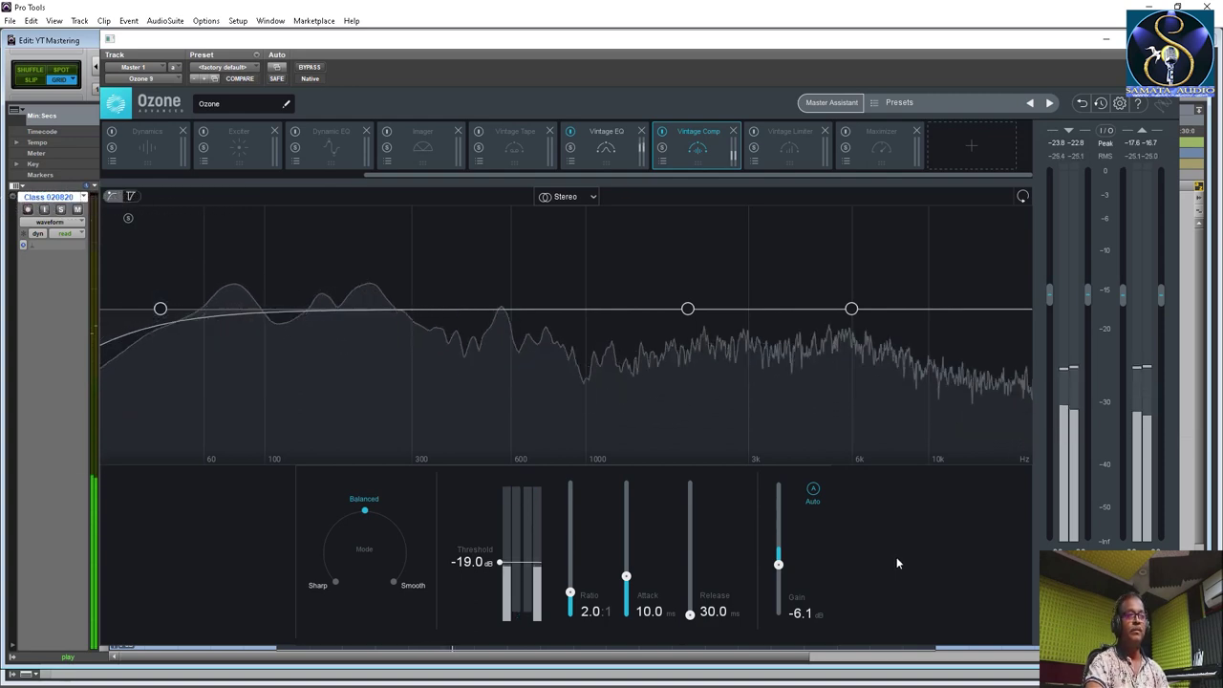
pyautogui.press('space')
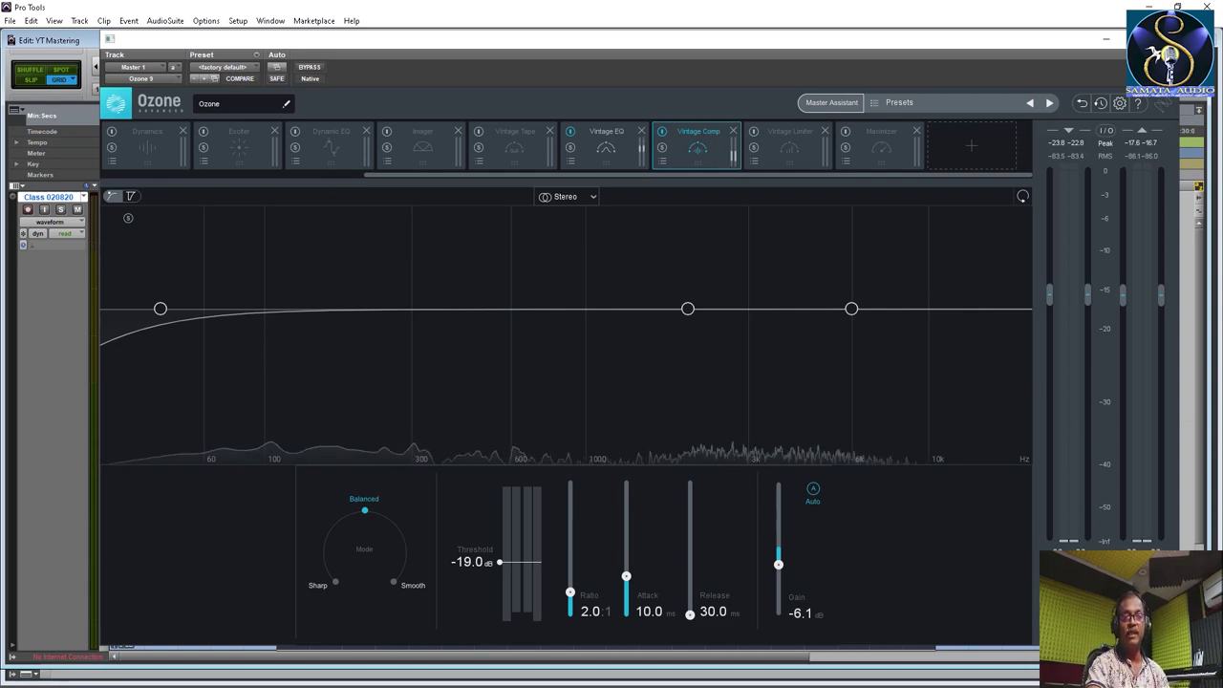
# Step: Play the track and compare the sound with the Vintage Comp module bypassed and re-enabled, and stop playback
pyautogui.press('space')
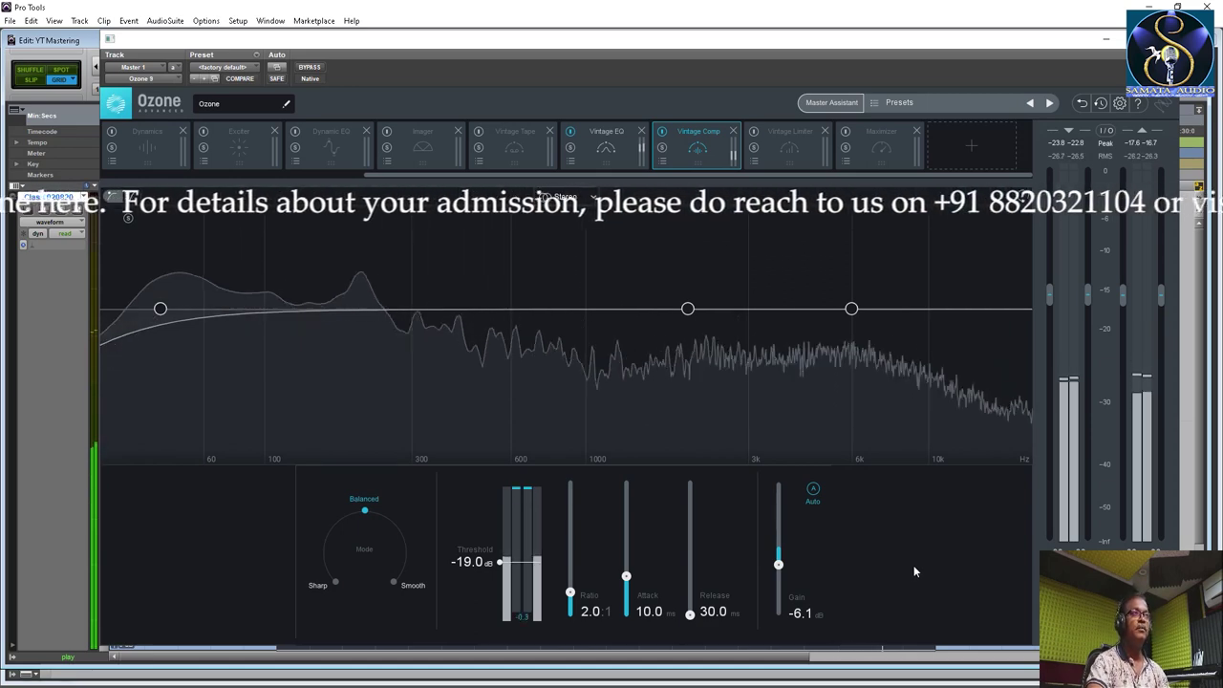
pyautogui.click(662, 132)
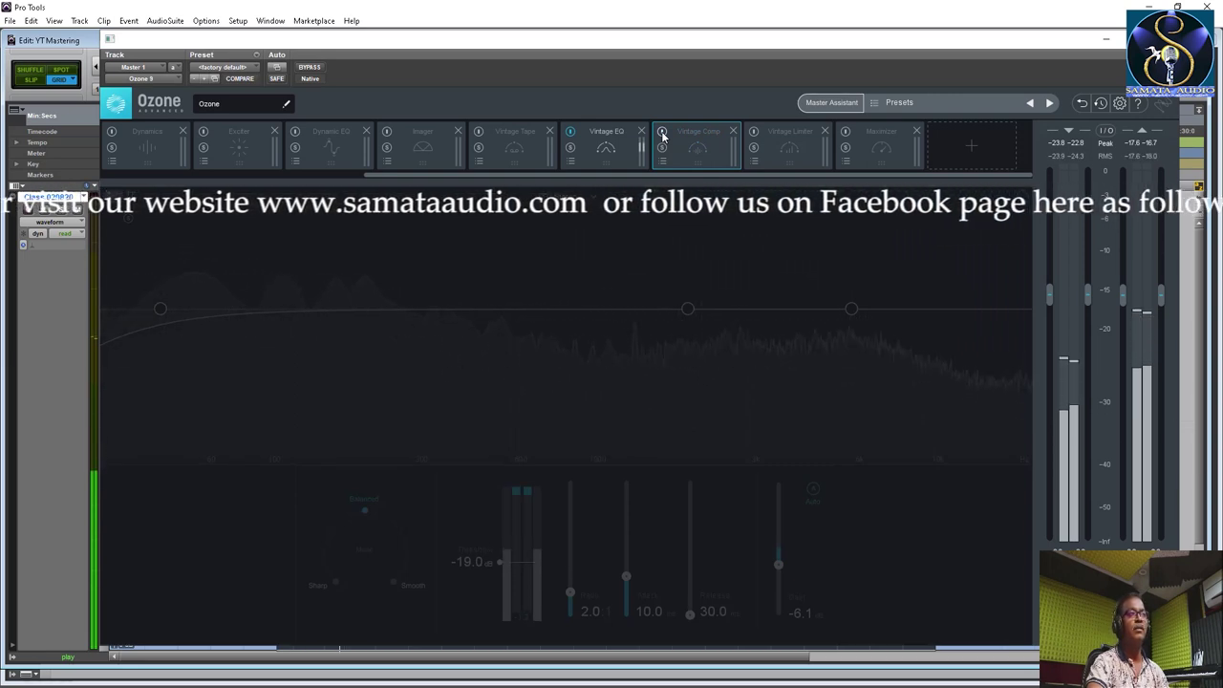
pyautogui.click(662, 131)
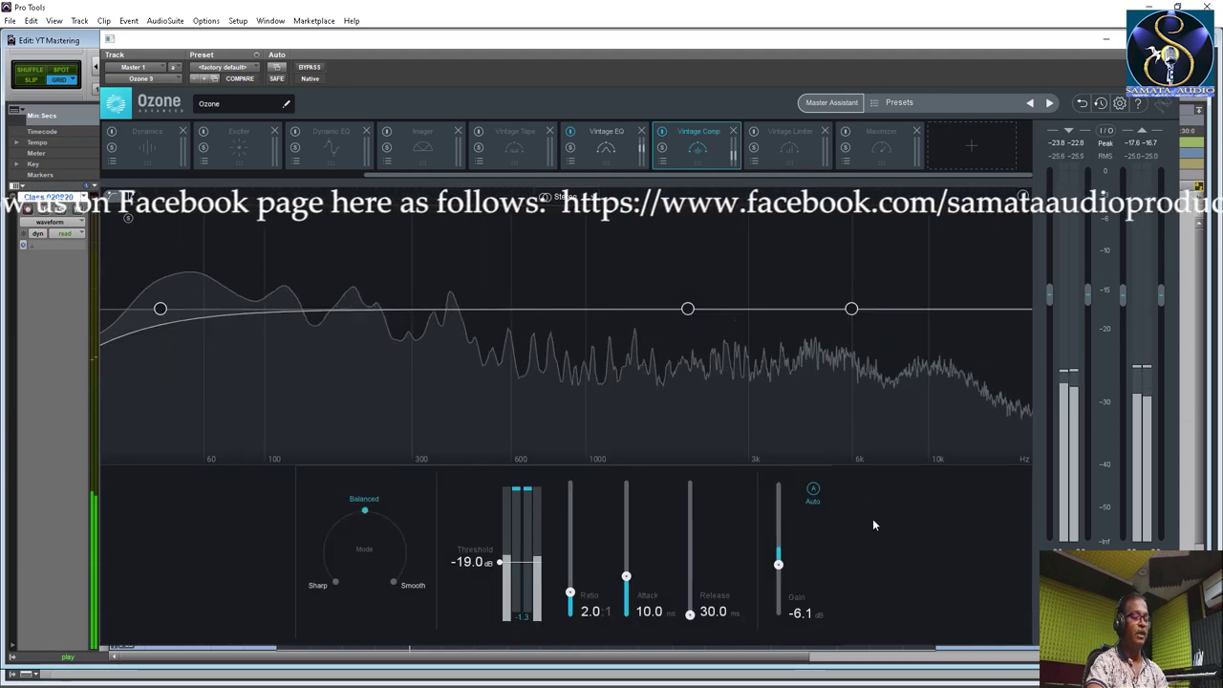
pyautogui.press('space')
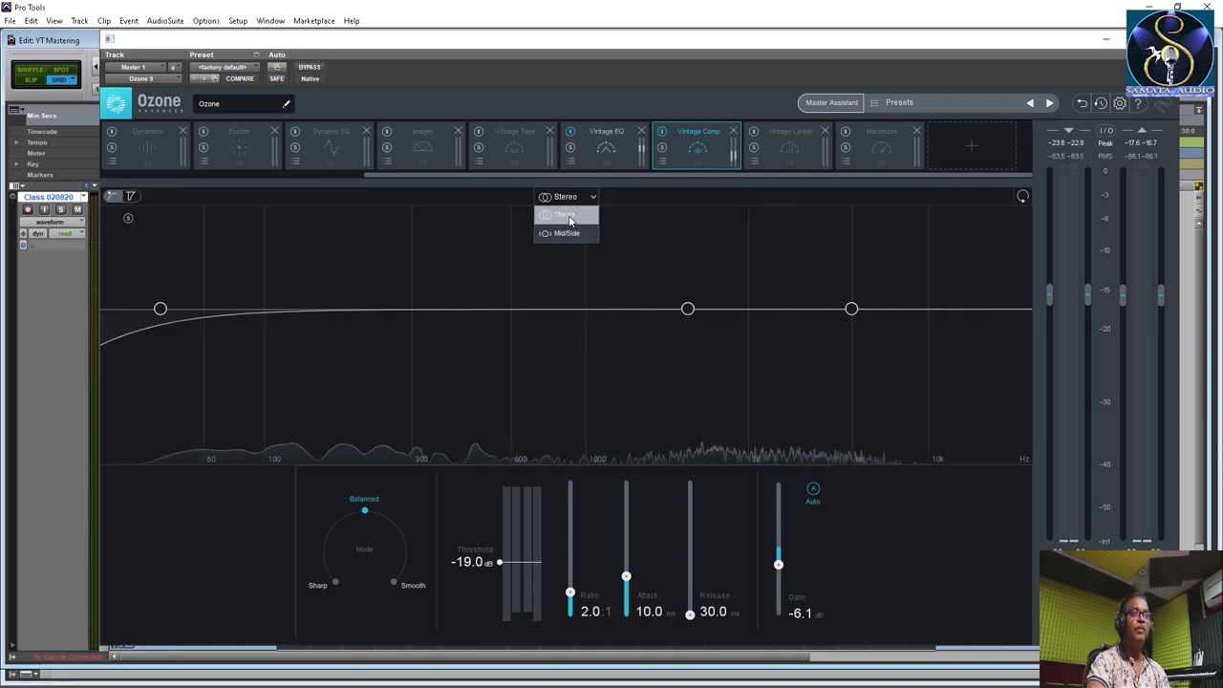
# Step: Switch the Vintage Comp to Mid/Side processing, select the Side channel, and start playback
pyautogui.click(566, 233)
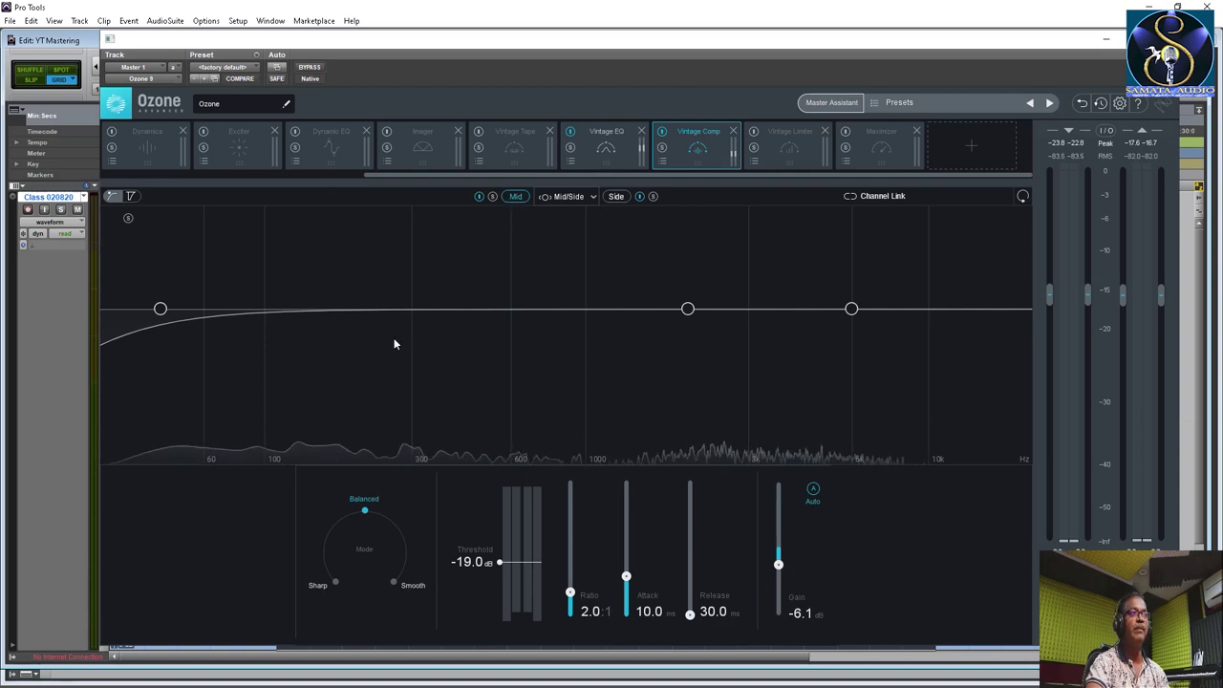
pyautogui.click(616, 197)
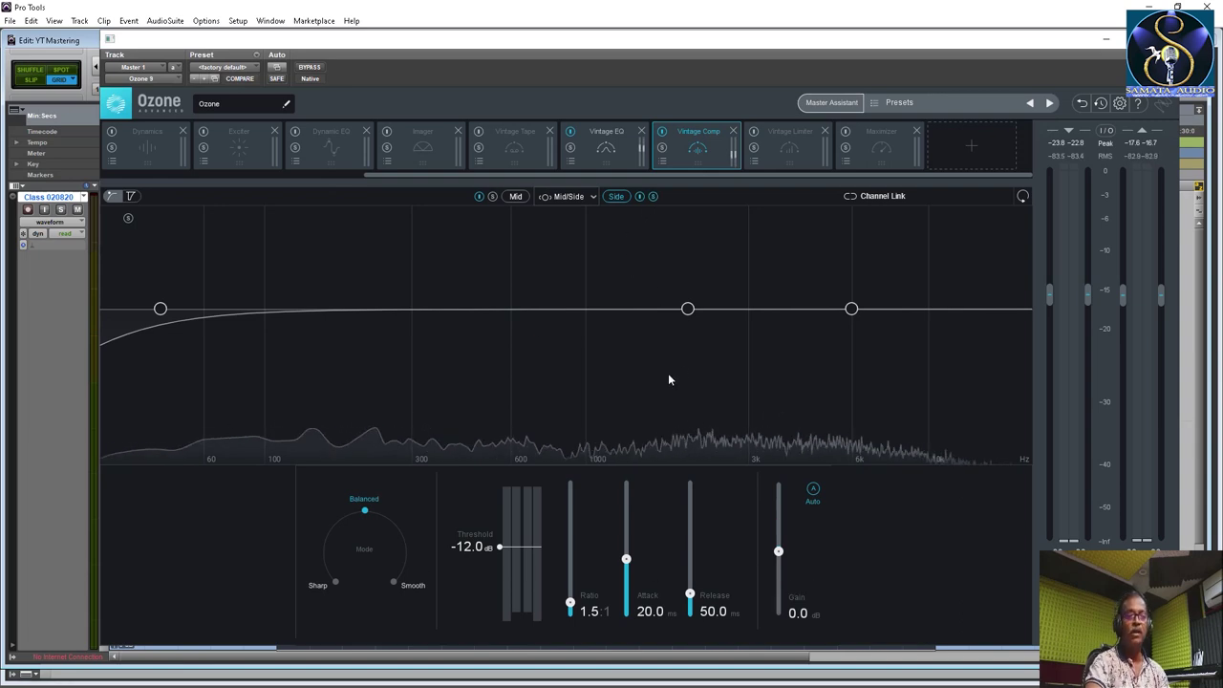
pyautogui.press('space')
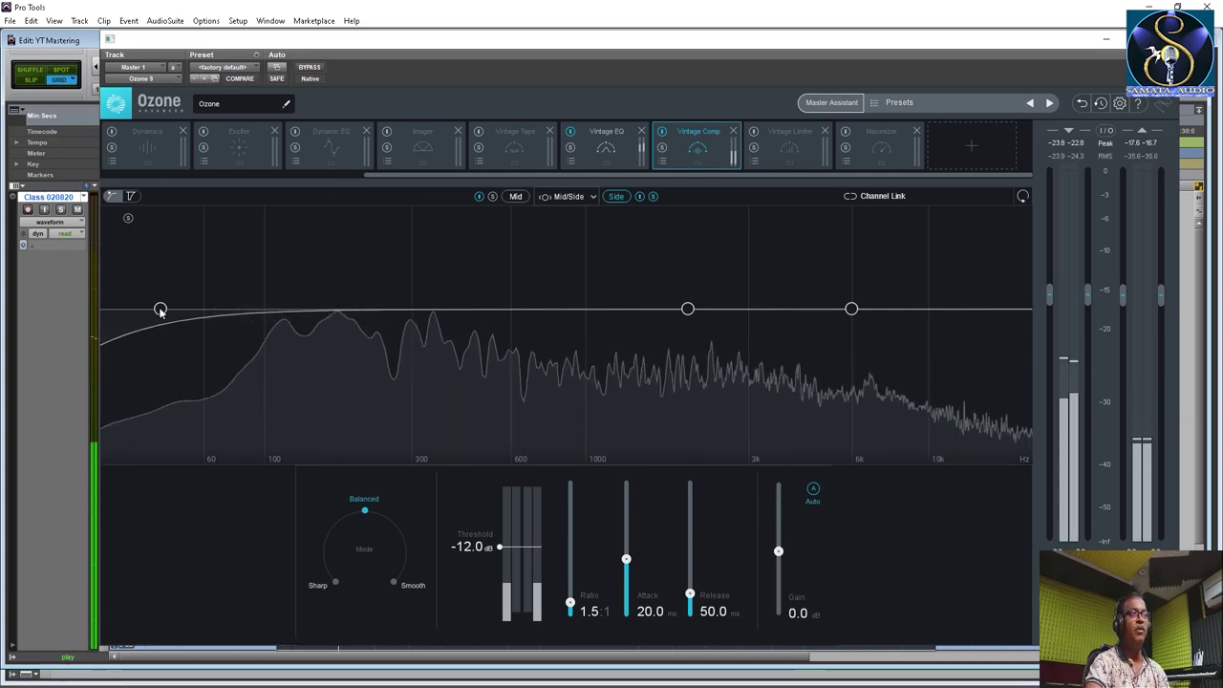
# Step: Shape the Side detection filter during playback with nodes at 110 Hz, 2.0 kHz raised about 2.2 dB, and 5.9 kHz raised about 3.9 dB
pyautogui.moveTo(155, 322)
pyautogui.mouseDown()
pyautogui.moveTo(172, 341)
pyautogui.moveTo(265, 348)
pyautogui.mouseUp()
pyautogui.moveTo(284, 342); pyautogui.dragTo(275, 342)
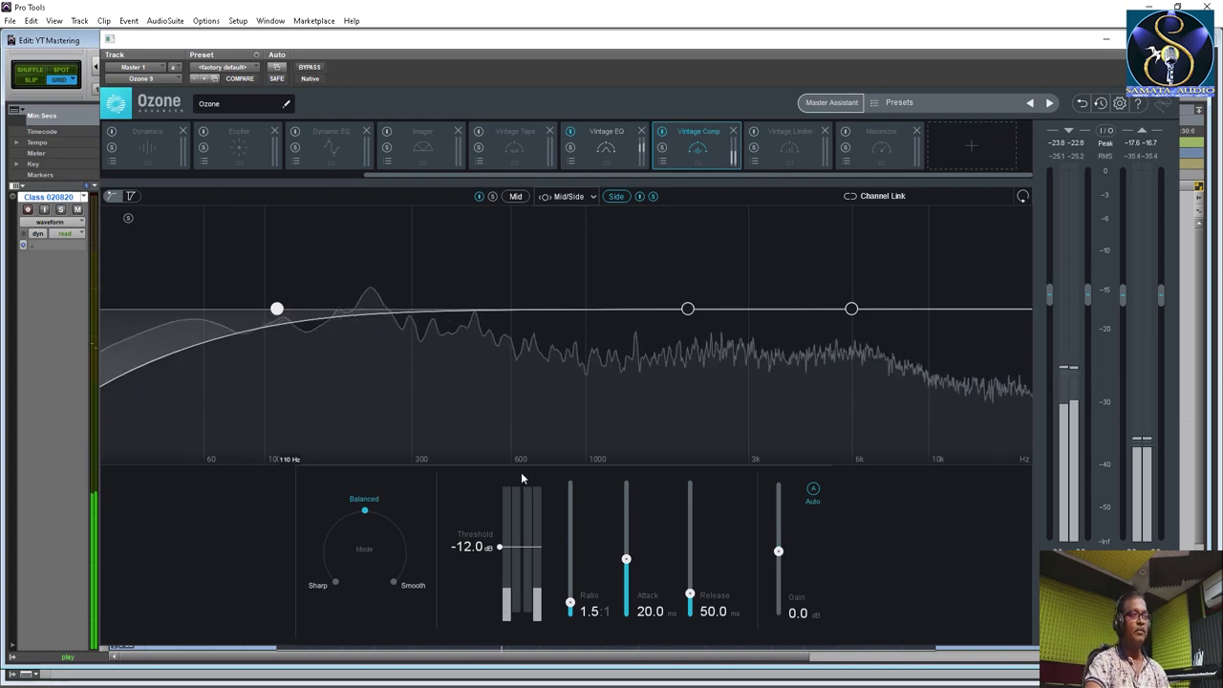
pyautogui.click(688, 308)
pyautogui.moveTo(686, 306); pyautogui.dragTo(686, 298)
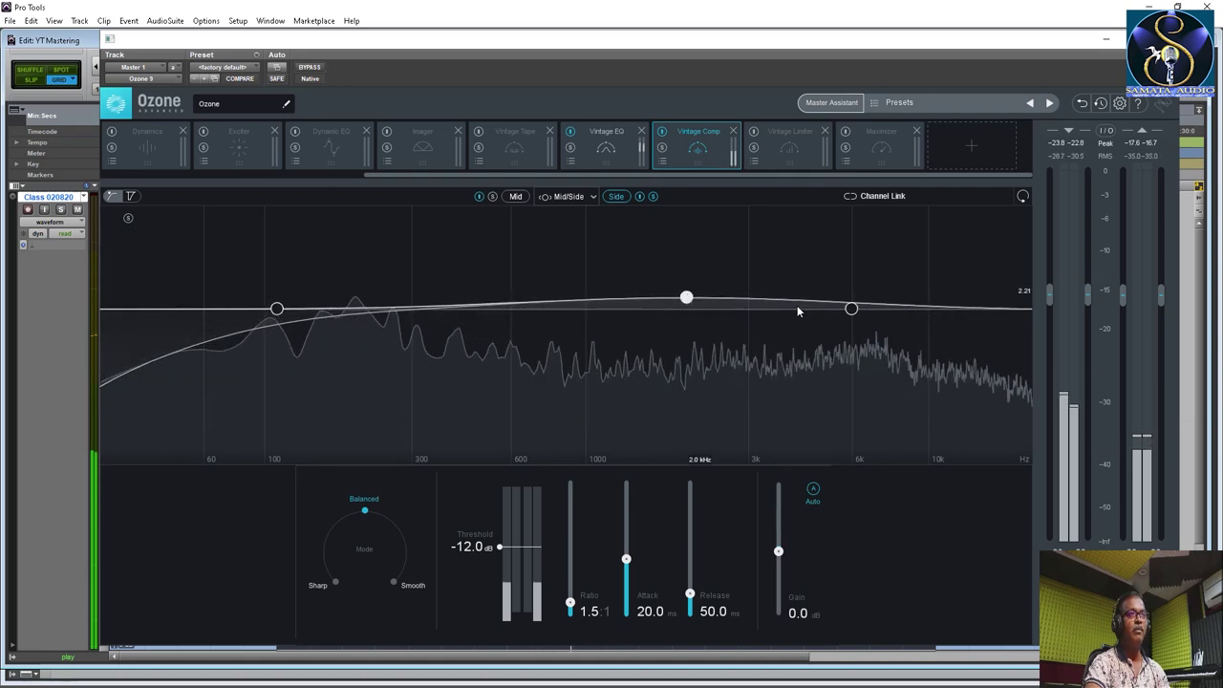
pyautogui.moveTo(851, 307); pyautogui.dragTo(849, 289)
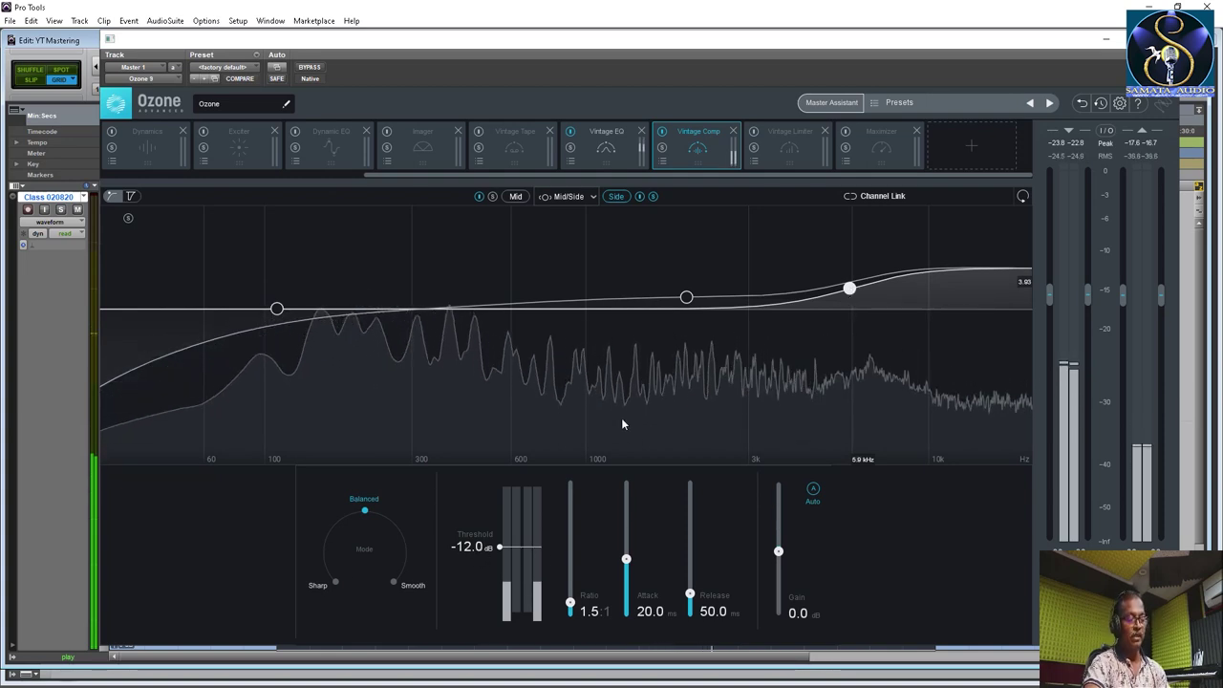
pyautogui.press('space')
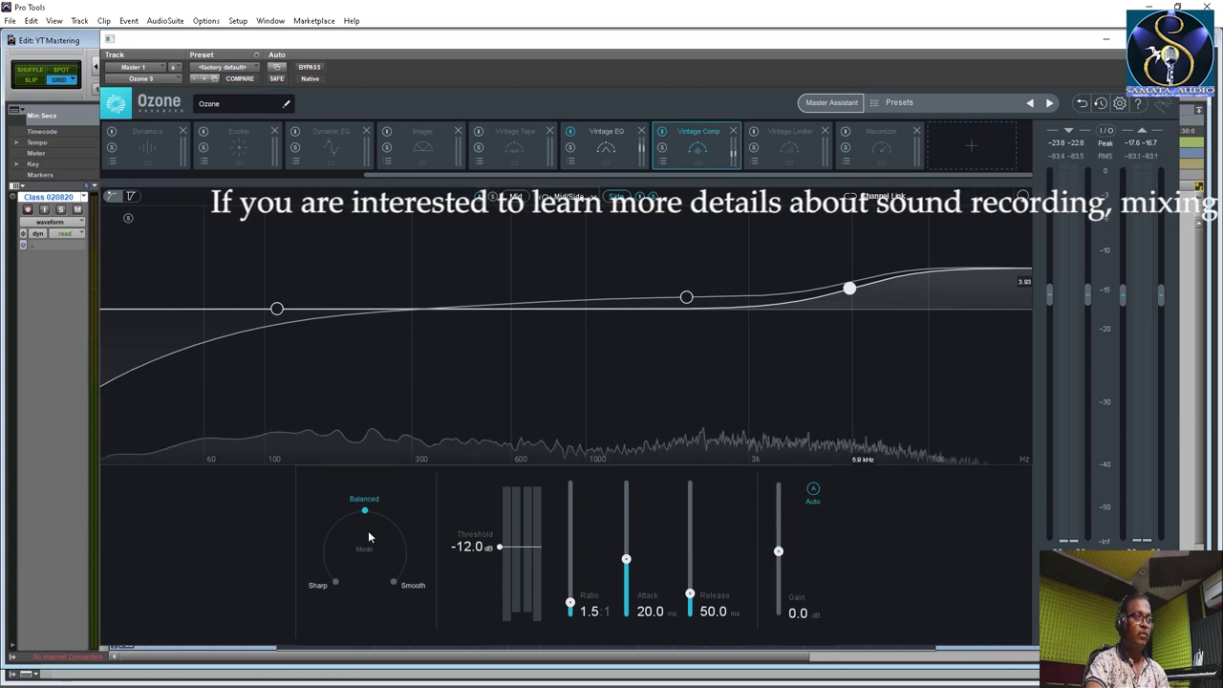
# Step: Set the Side channel's compression mode to Sharp and its ratio to 3.0:1
pyautogui.click(336, 583)
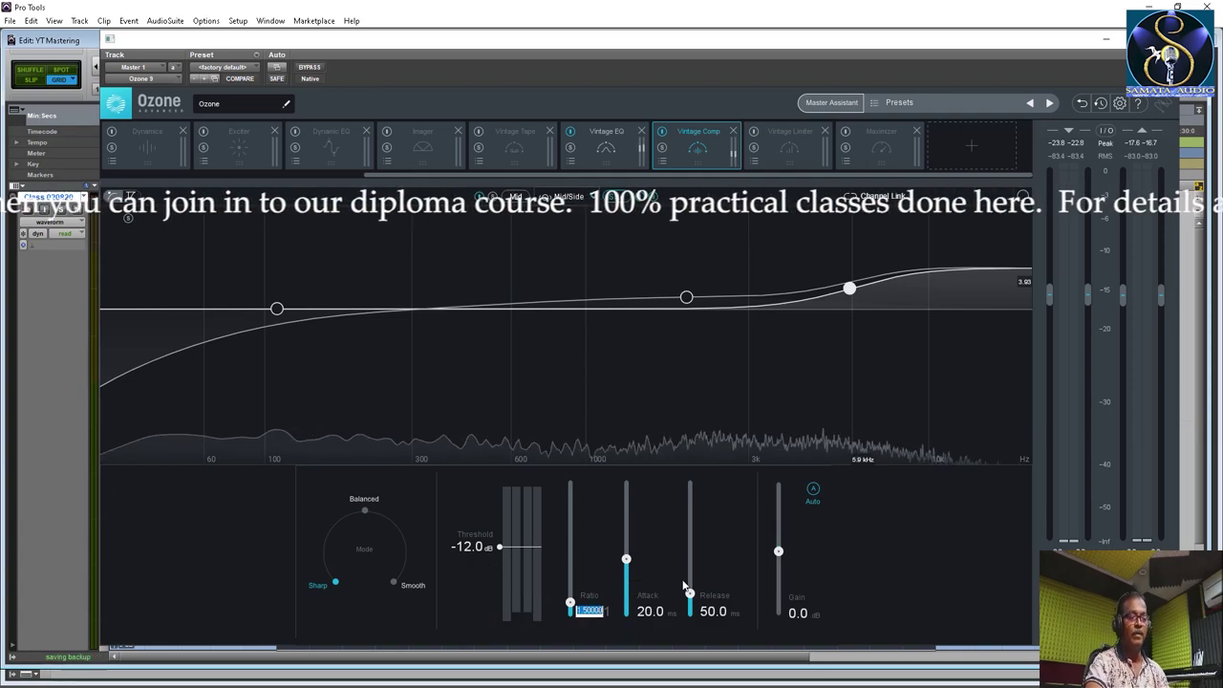
pyautogui.write('3')
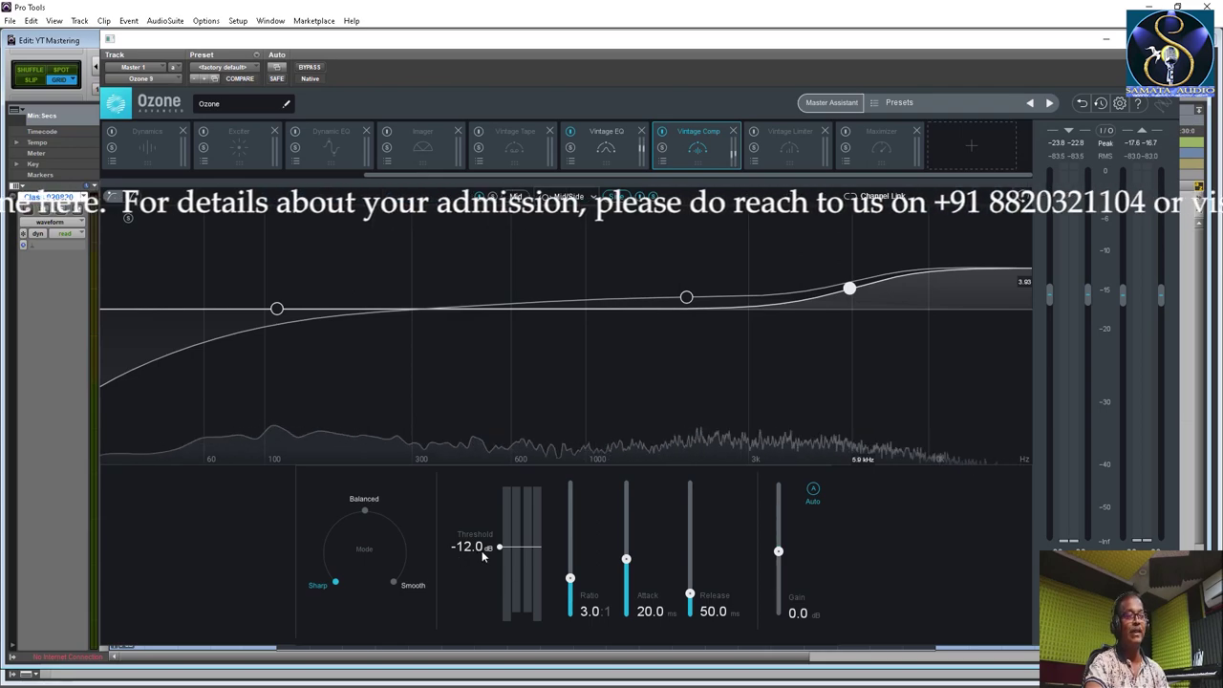
# Step: Start playback and lower the Side channel's compression threshold to -35.0 dB
pyautogui.press('space')
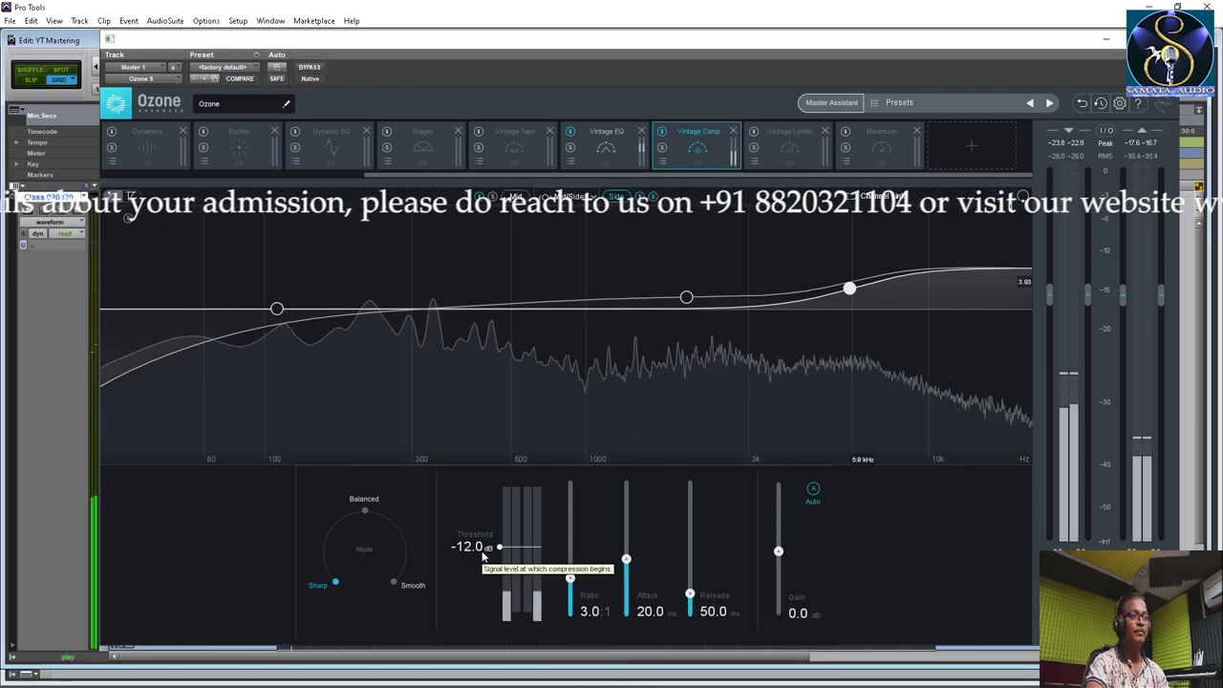
pyautogui.scroll(-8, 485, 565)
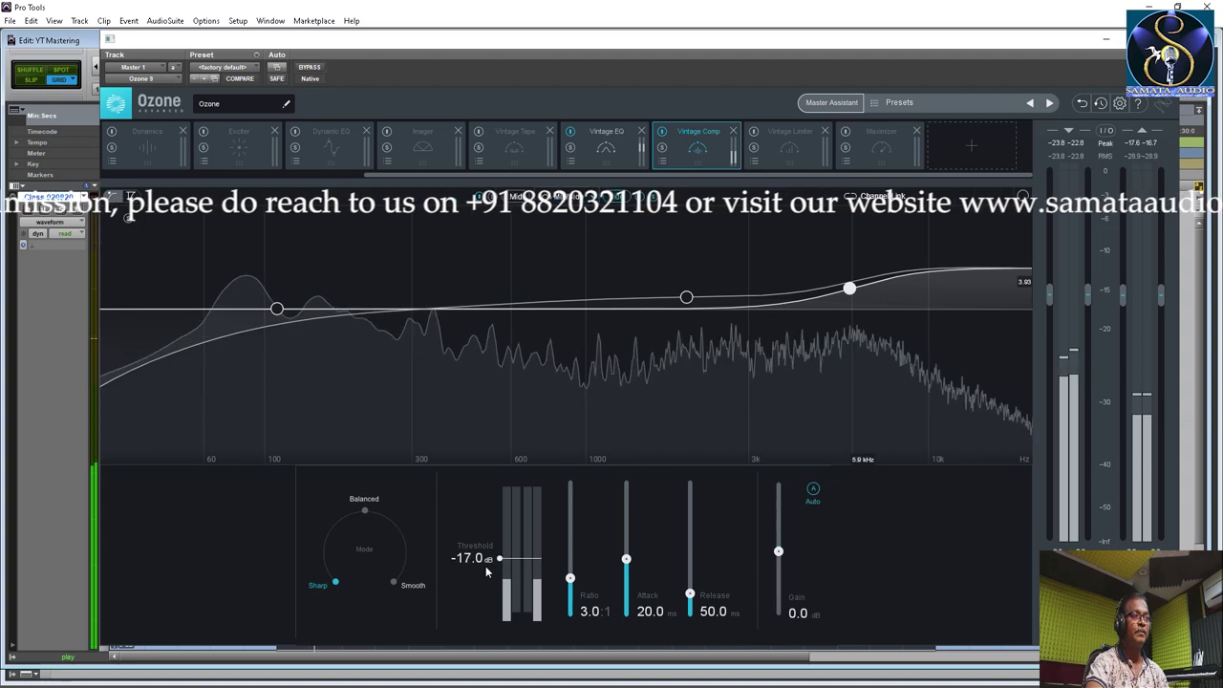
pyautogui.scroll(-5, 487, 571)
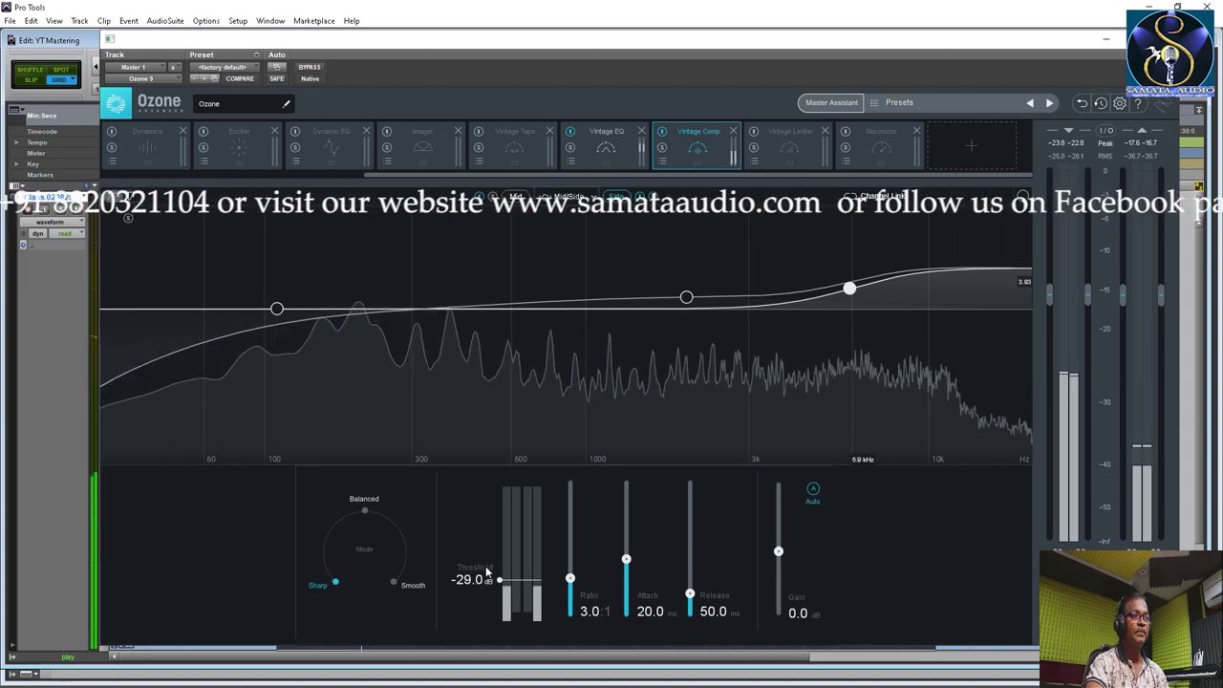
pyautogui.scroll(-3, 486, 572)
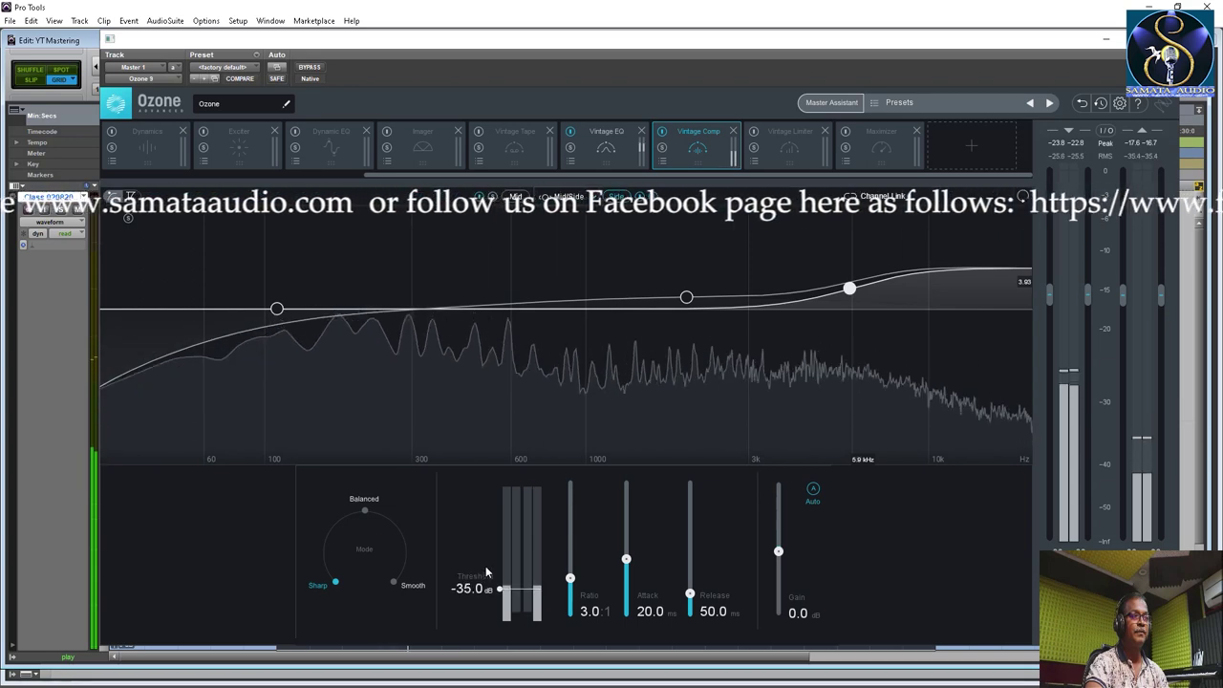
pyautogui.scroll(-1, 486, 566)
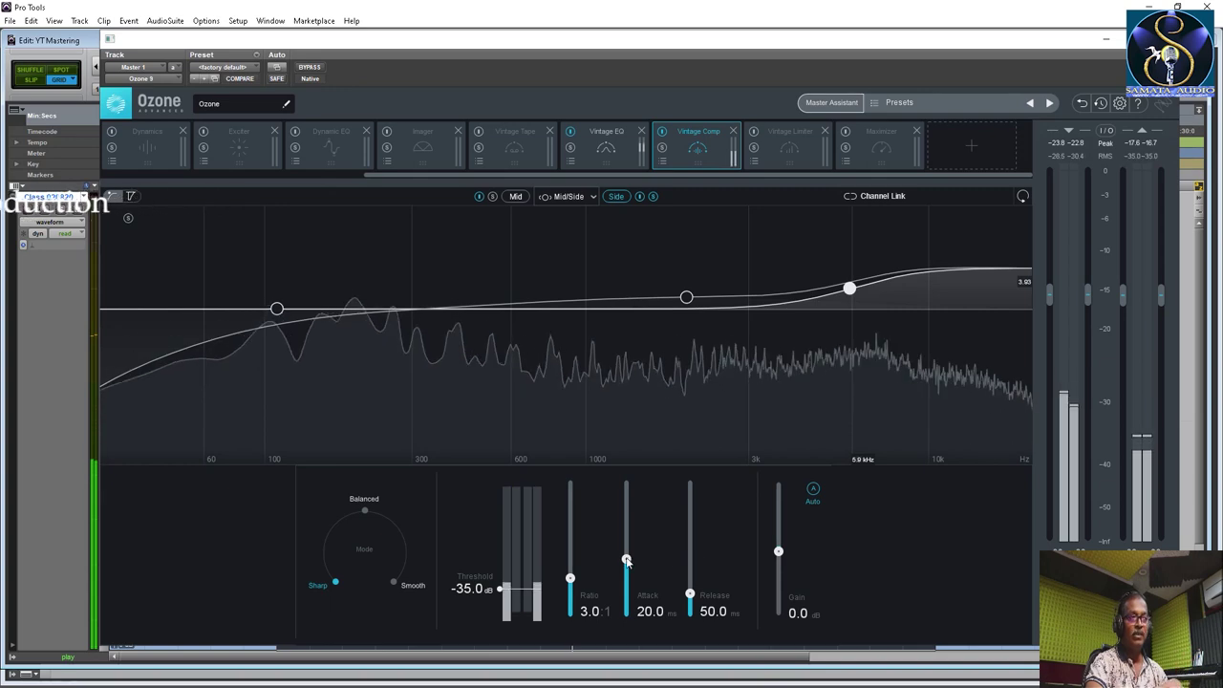
# Step: Shorten the Side channel's attack time to 10.0 ms during playback
pyautogui.moveTo(625, 560); pyautogui.dragTo(626, 579)
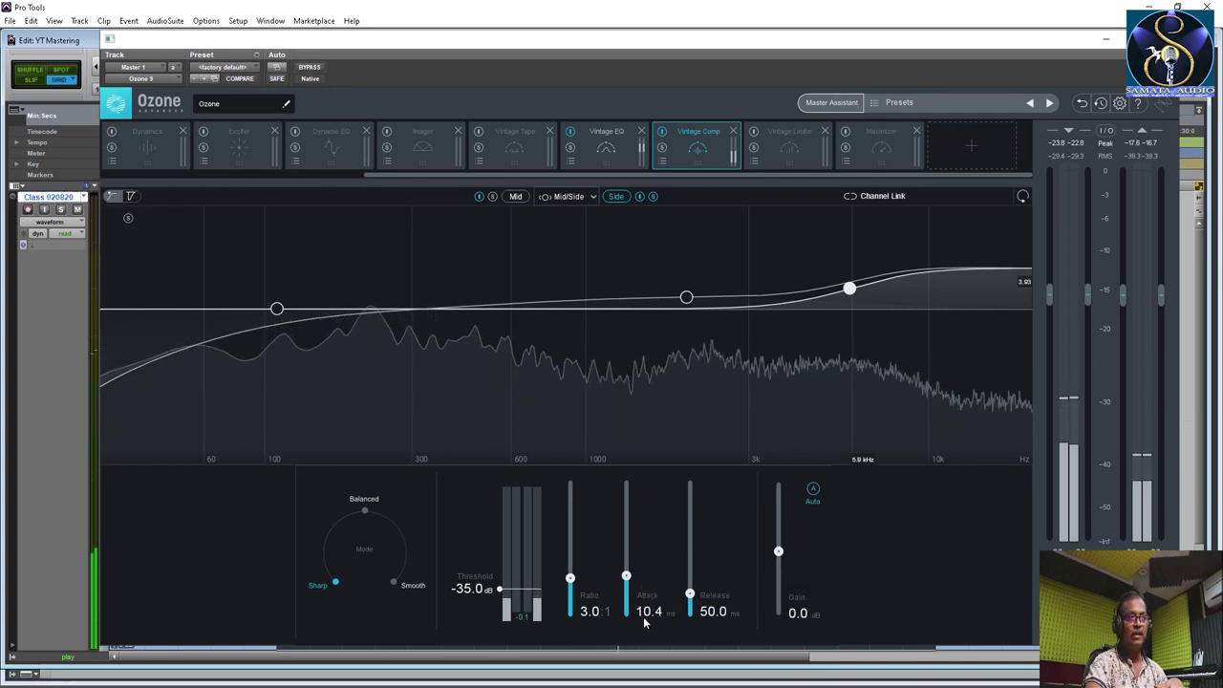
pyautogui.scroll(-3, 644, 617)
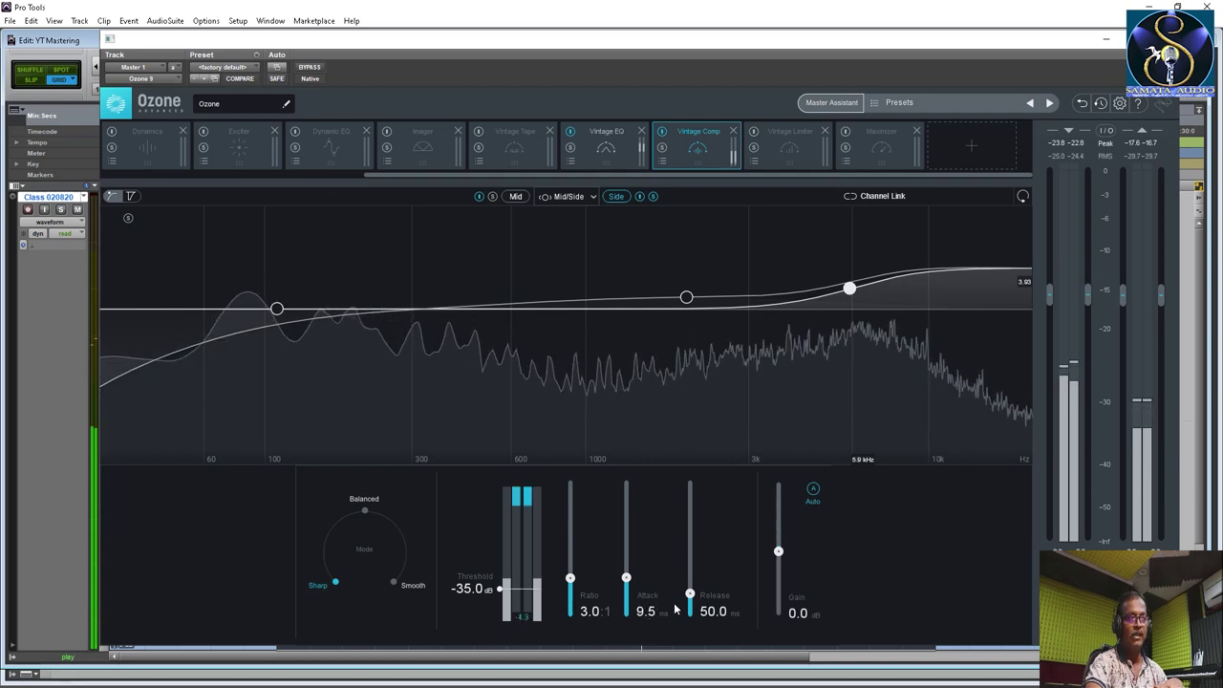
pyautogui.write('10')
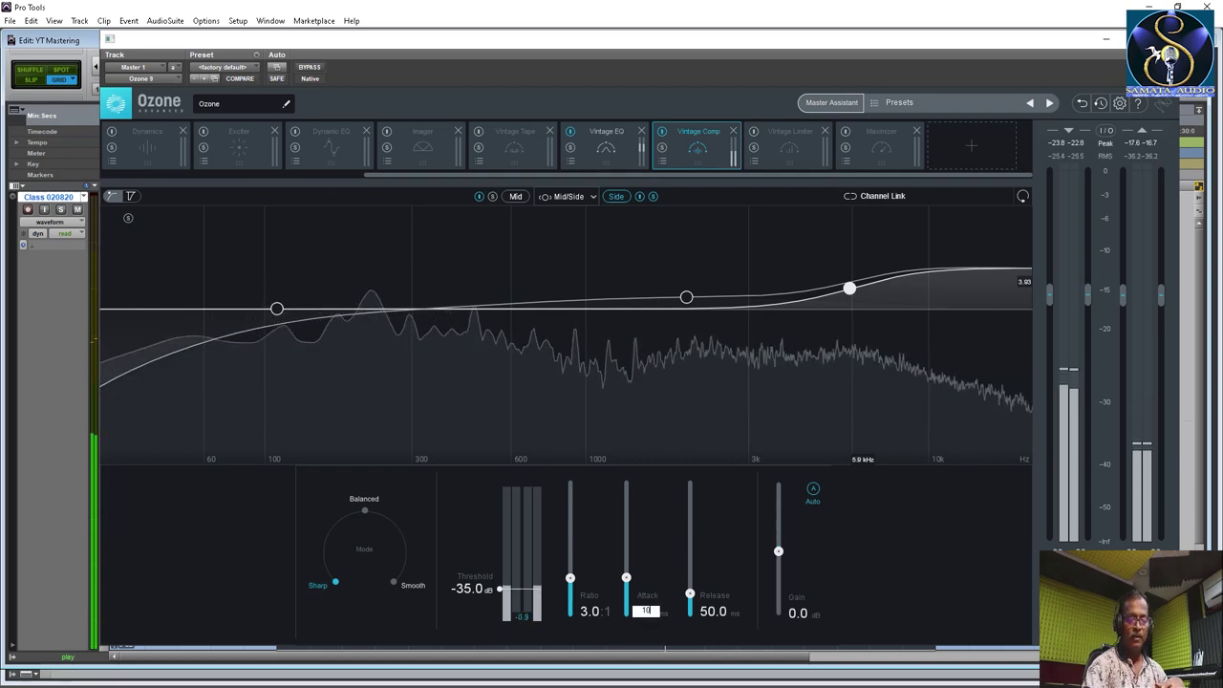
pyautogui.press('Return')
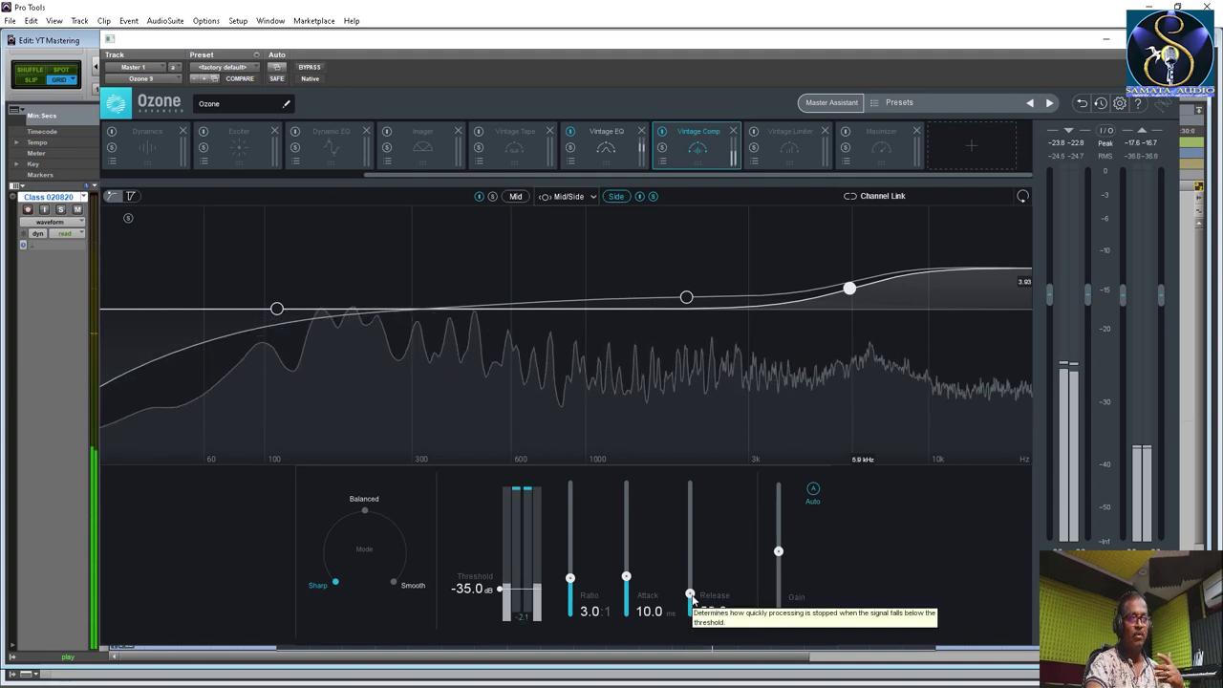
# Step: Set the Side channel's release to 35.0 ms and raise its gain to about 8.8 dB, and stop playback
pyautogui.moveTo(693, 598); pyautogui.dragTo(692, 609)
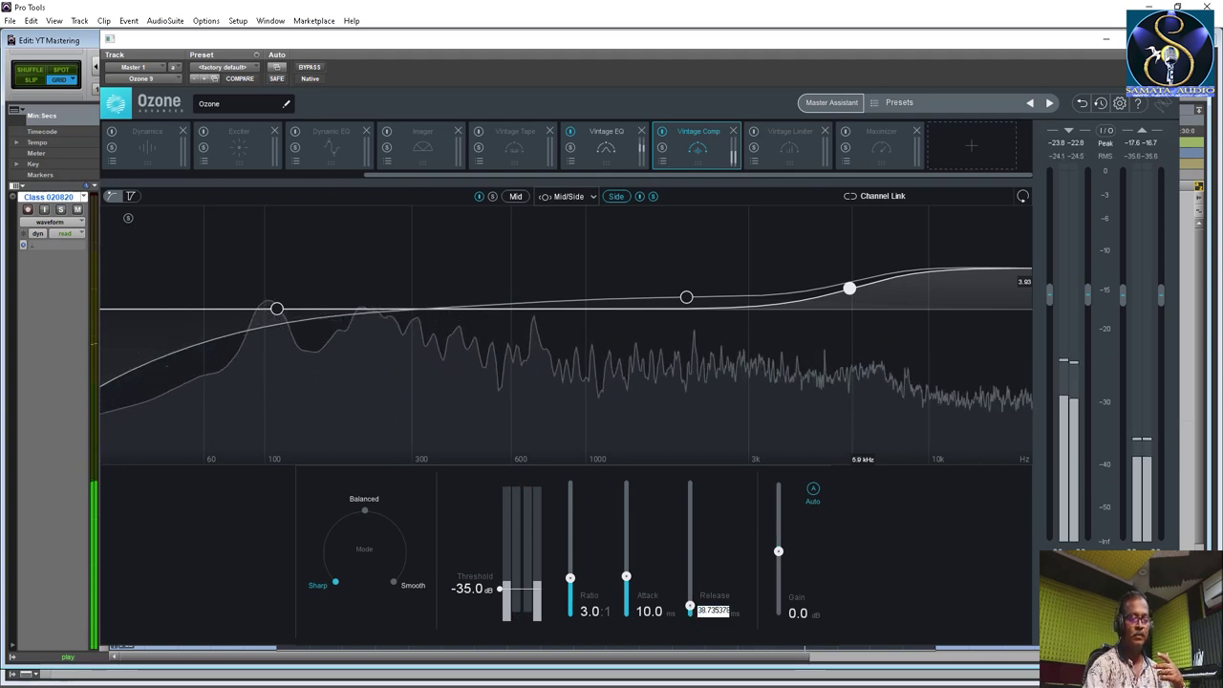
pyautogui.press('Delete')
pyautogui.press('Delete')
pyautogui.press('Delete')
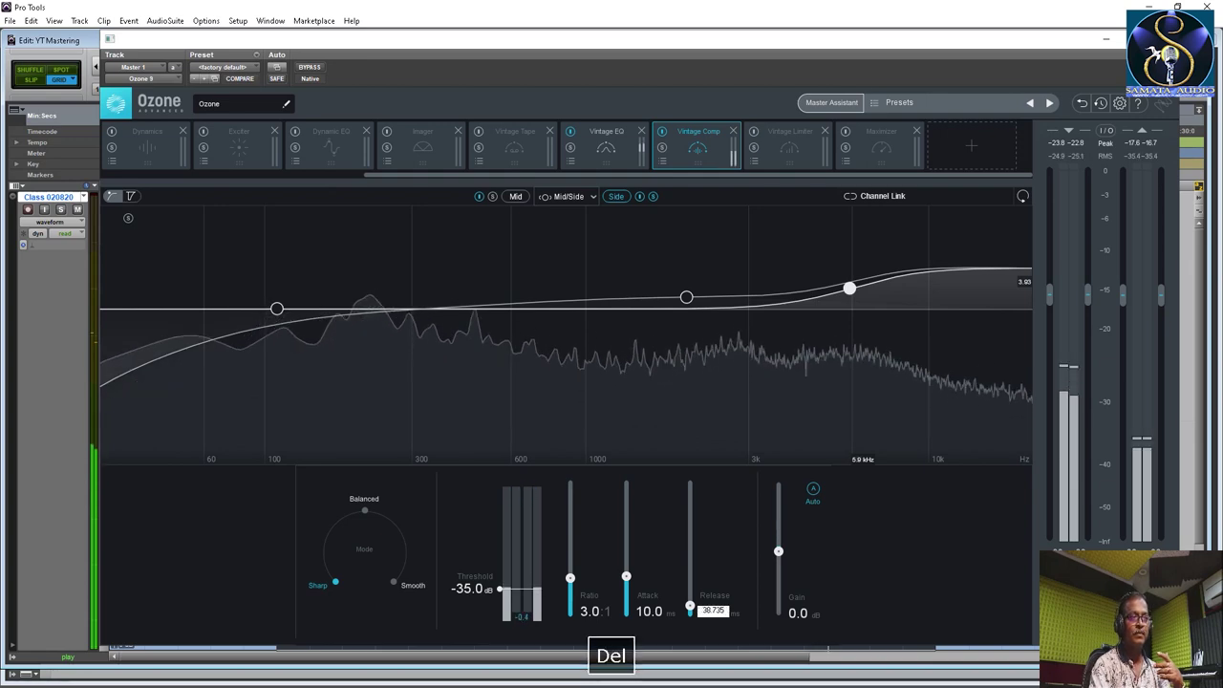
pyautogui.hotkey('ctrl', 'a')
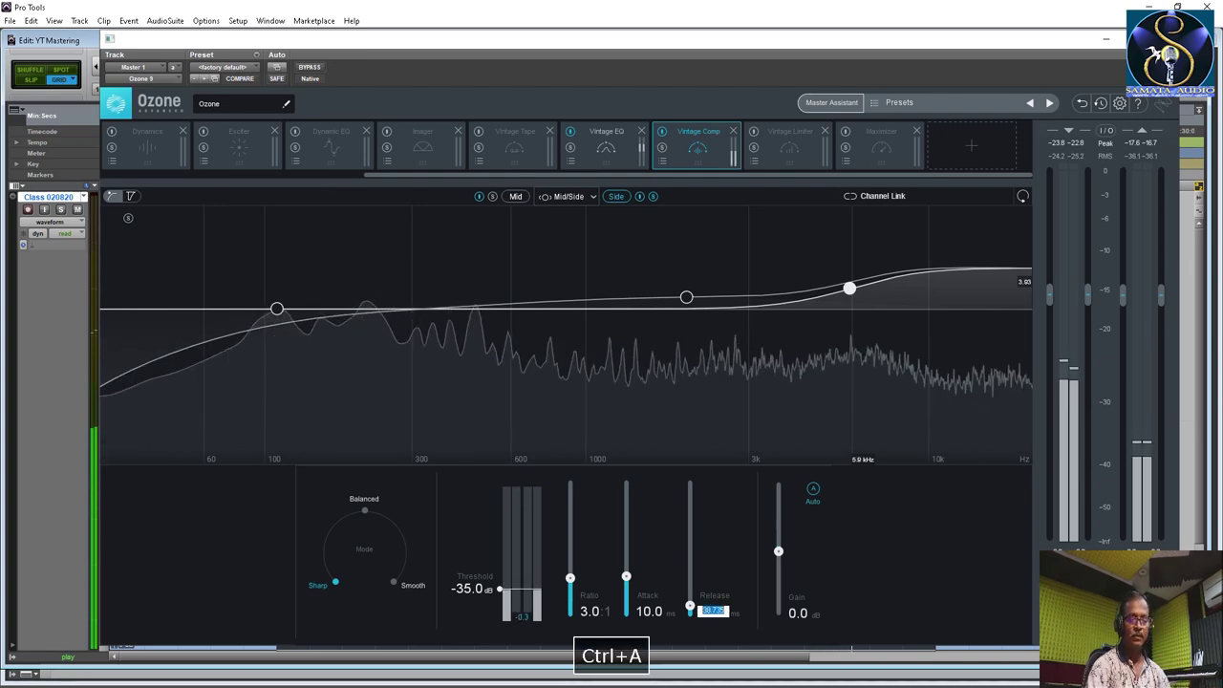
pyautogui.write('35')
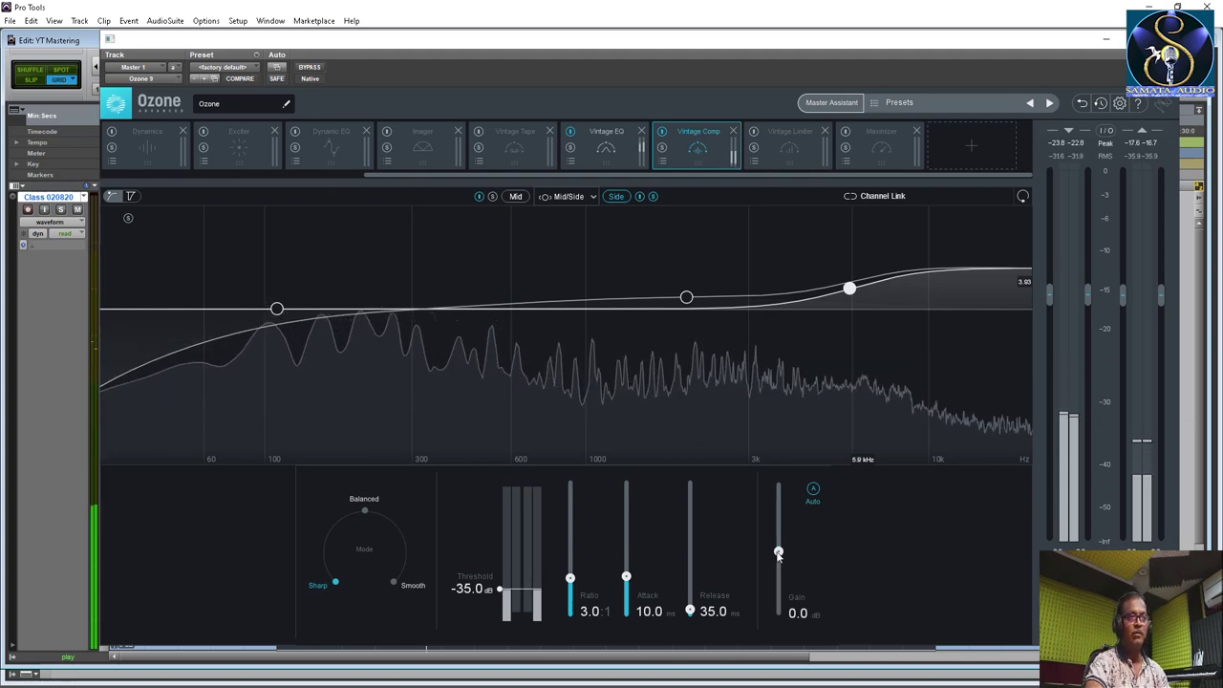
pyautogui.moveTo(779, 552); pyautogui.dragTo(779, 540)
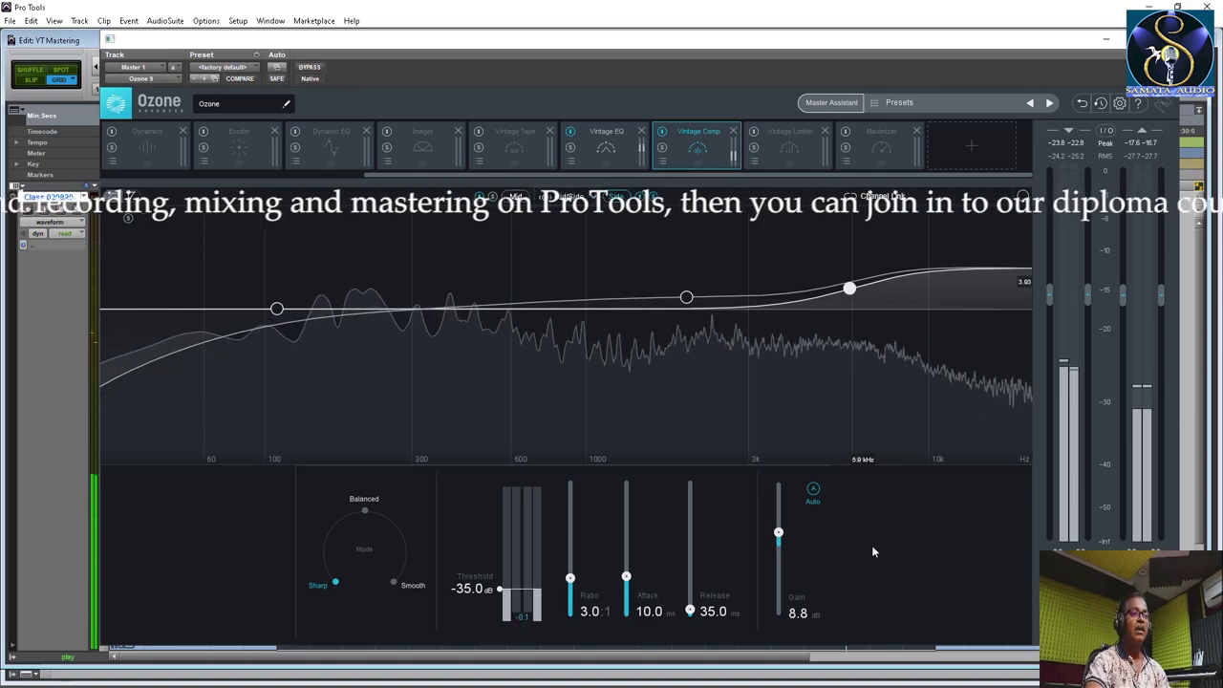
pyautogui.press('space')
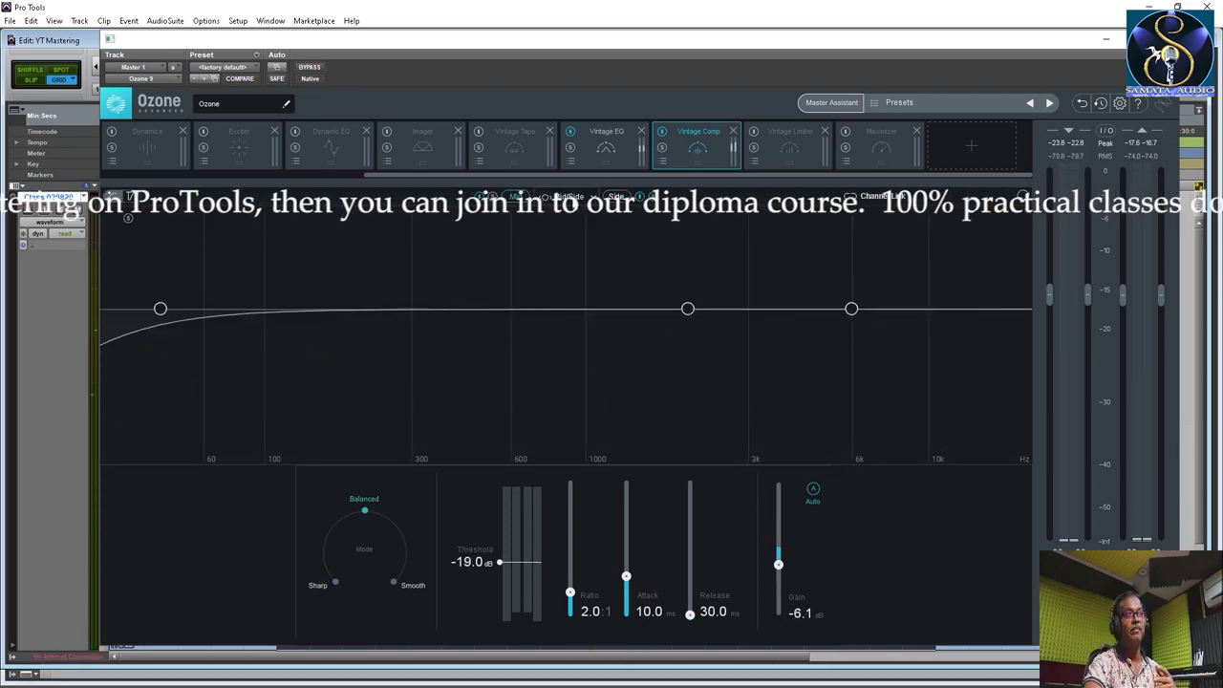
# Step: Switch the Vintage Comp between Stereo and Mid/Side to review the Side settings, and leave it in Stereo
pyautogui.click(571, 196)
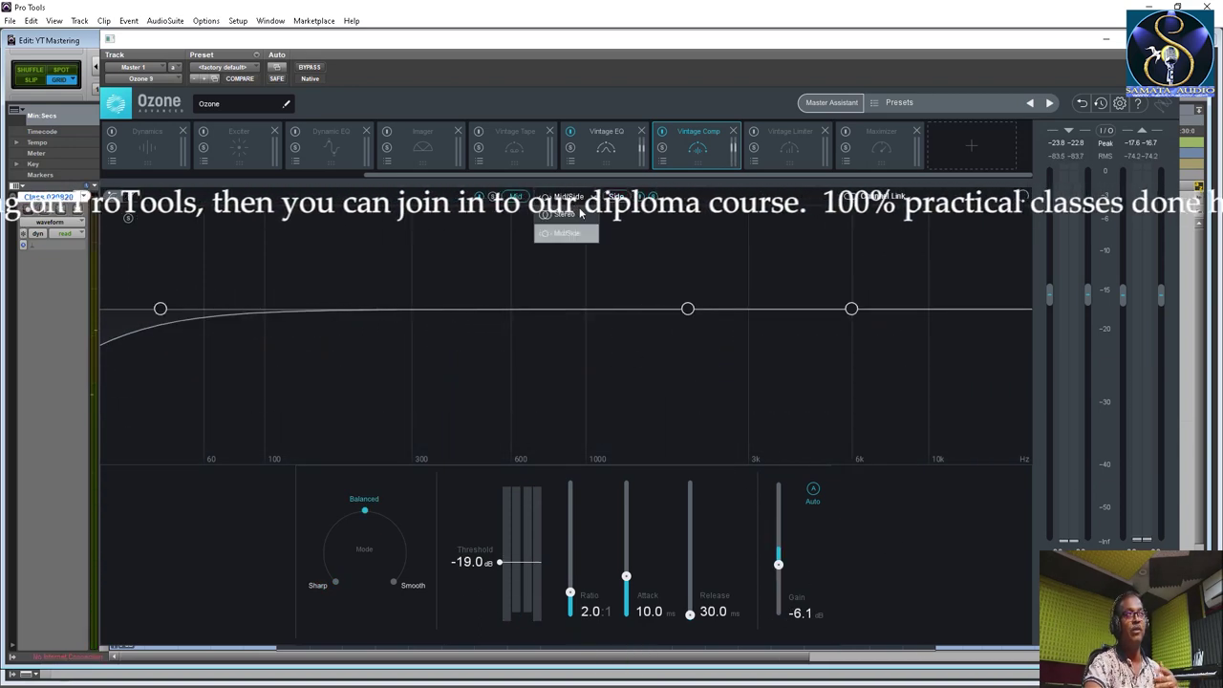
pyautogui.click(568, 214)
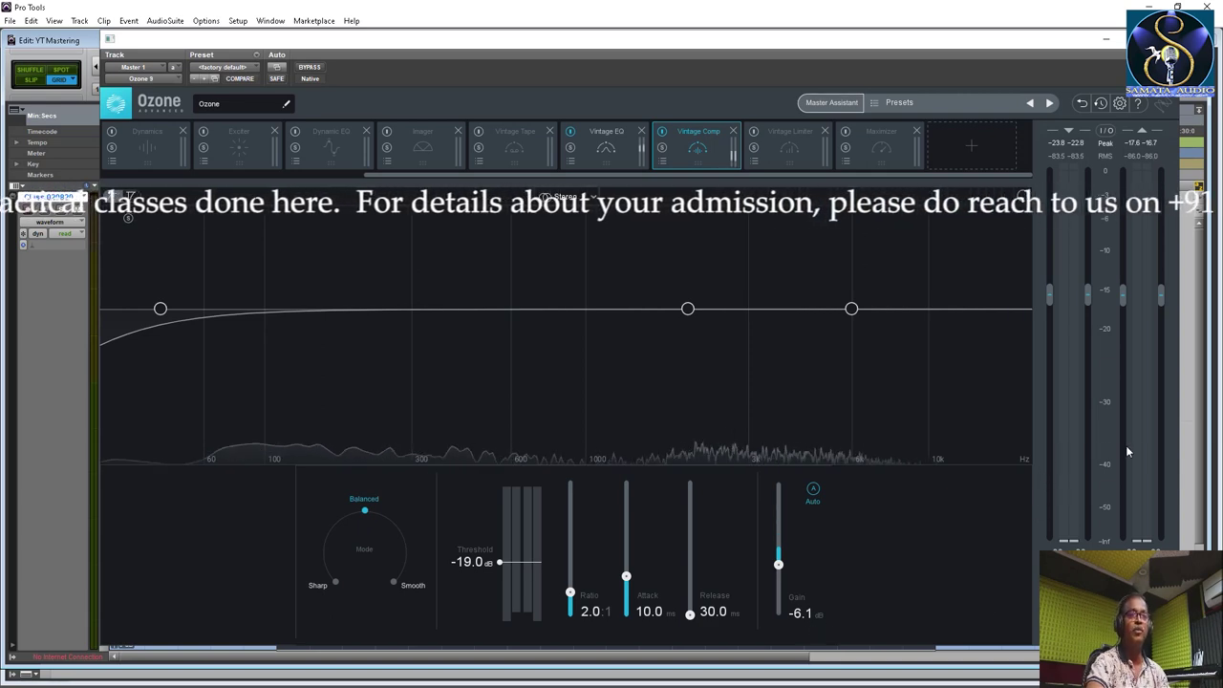
pyautogui.click(566, 197)
pyautogui.click(566, 236)
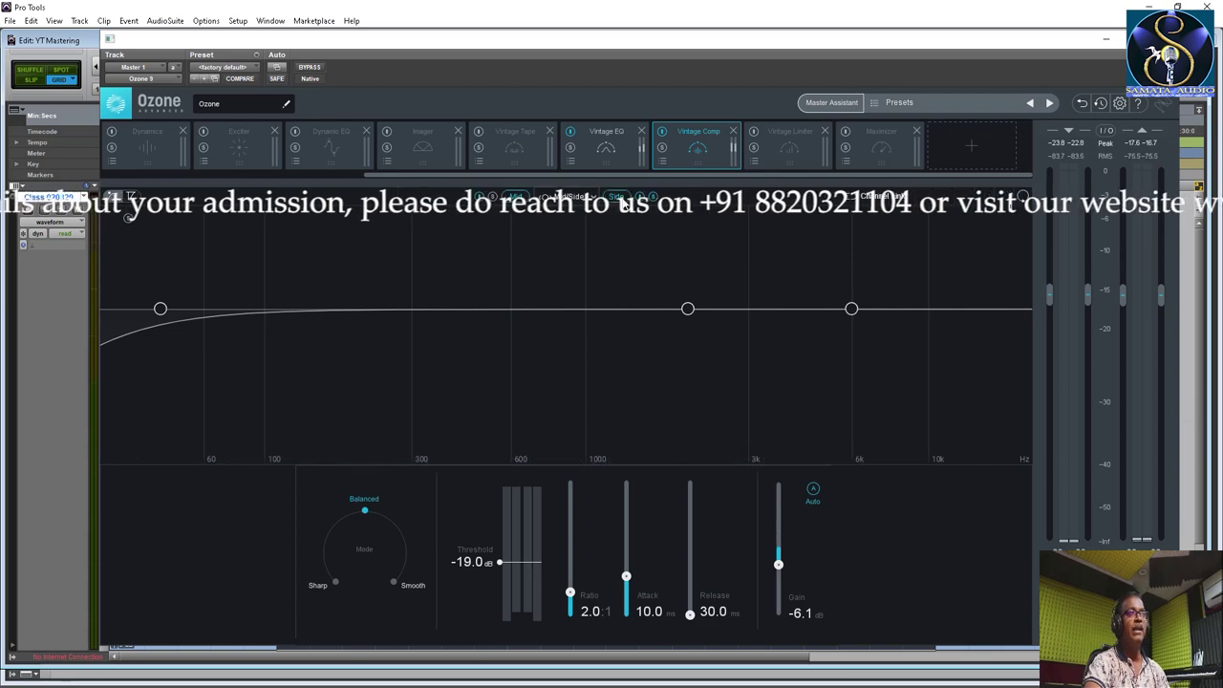
pyautogui.click(617, 197)
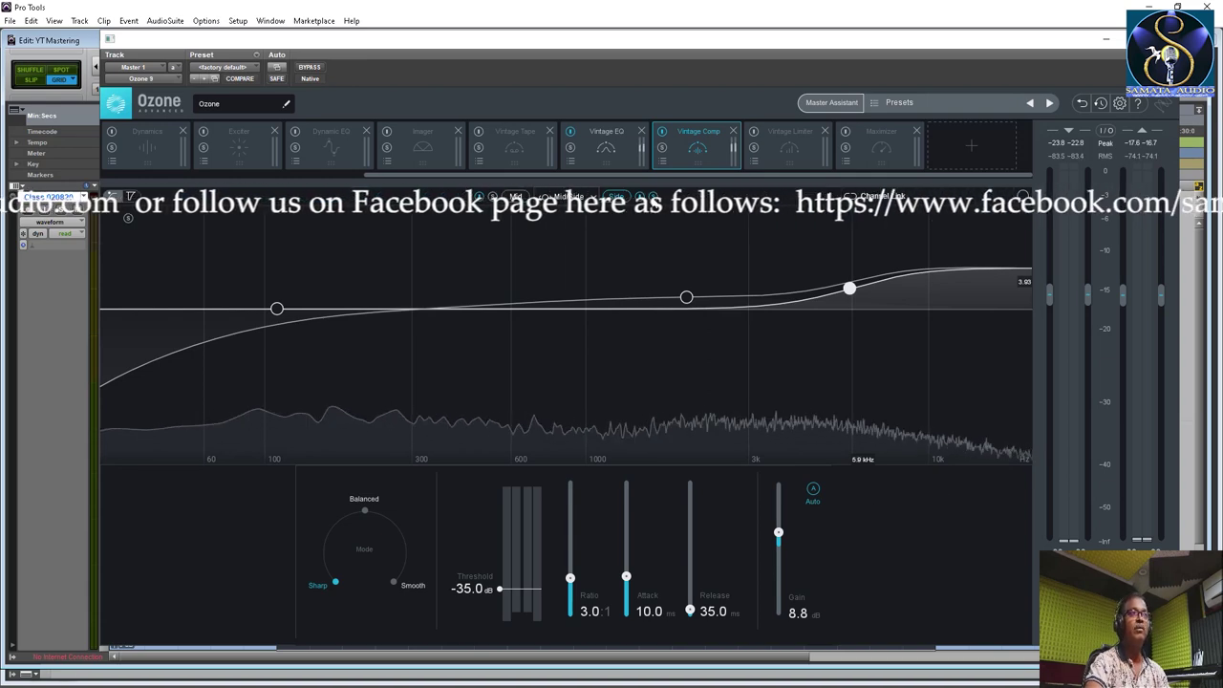
pyautogui.click(571, 199)
pyautogui.click(571, 214)
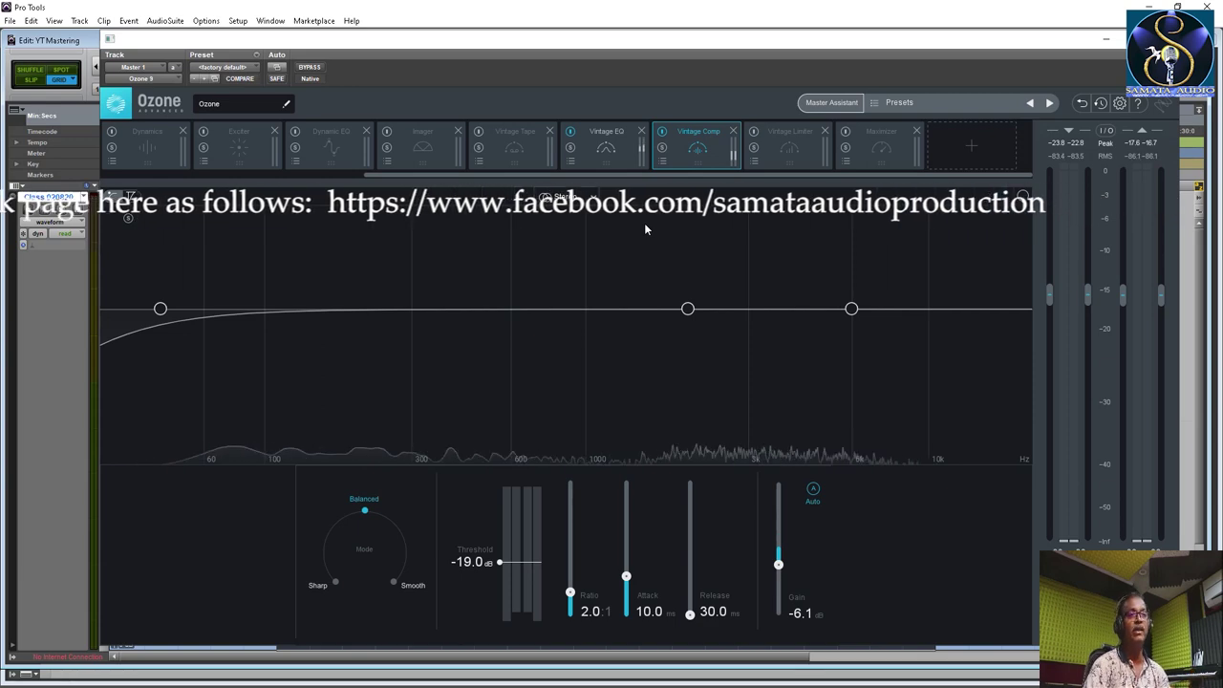
# Step: Play the track in Stereo mode, bypass the Vintage Comp module to compare the sound, stop playback, and re-enable the module
pyautogui.press('space')
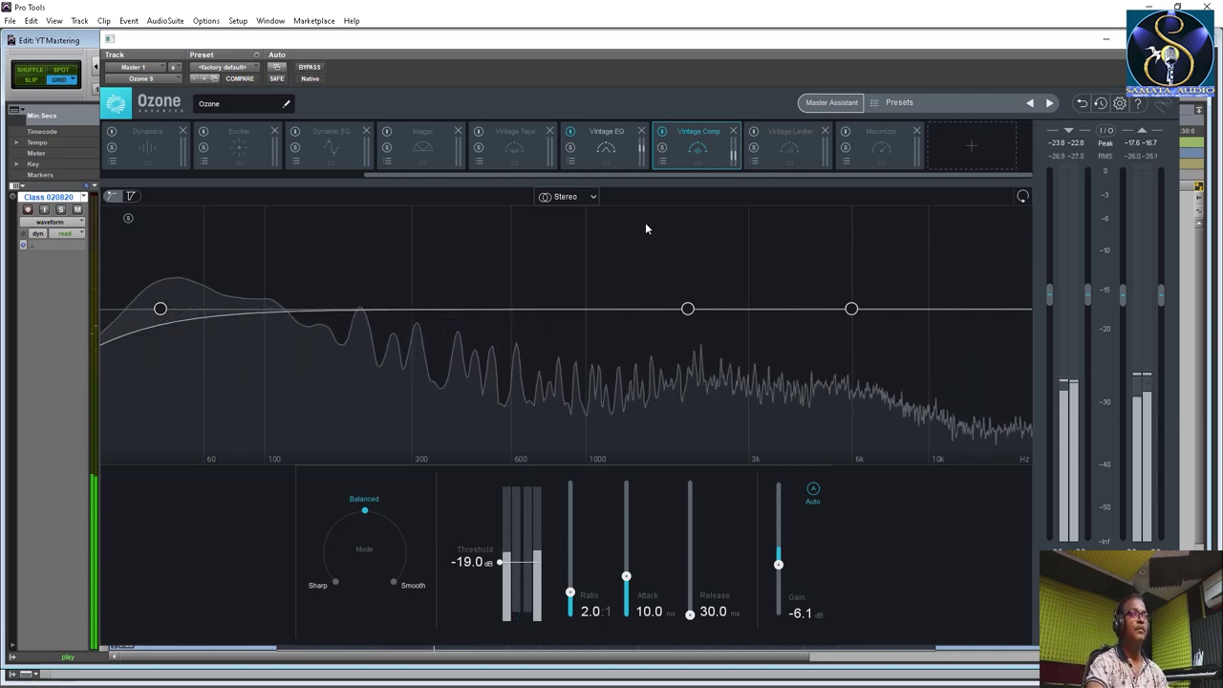
pyautogui.click(663, 135)
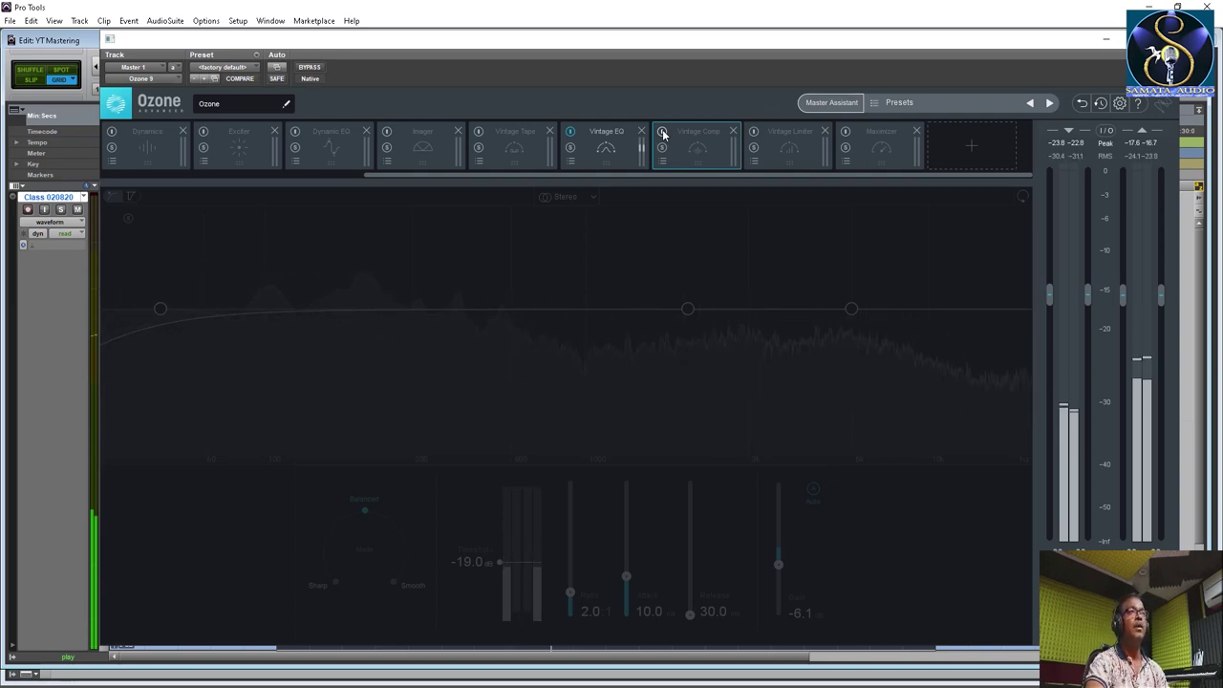
pyautogui.press('space')
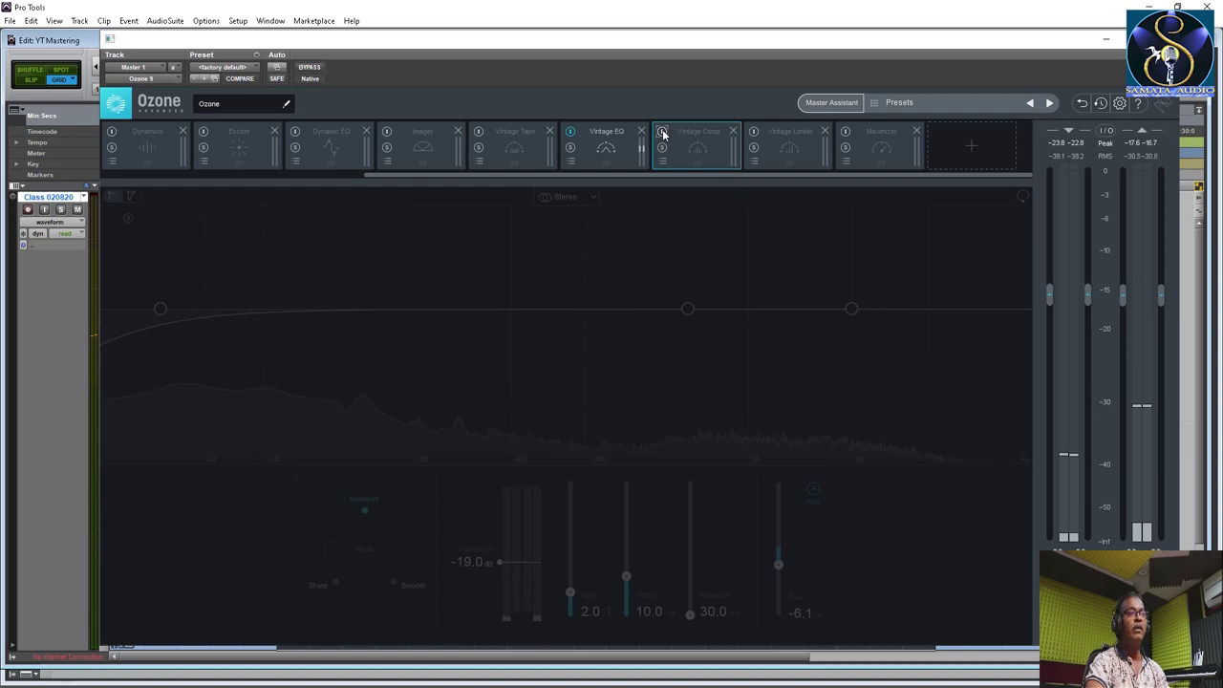
pyautogui.click(662, 134)
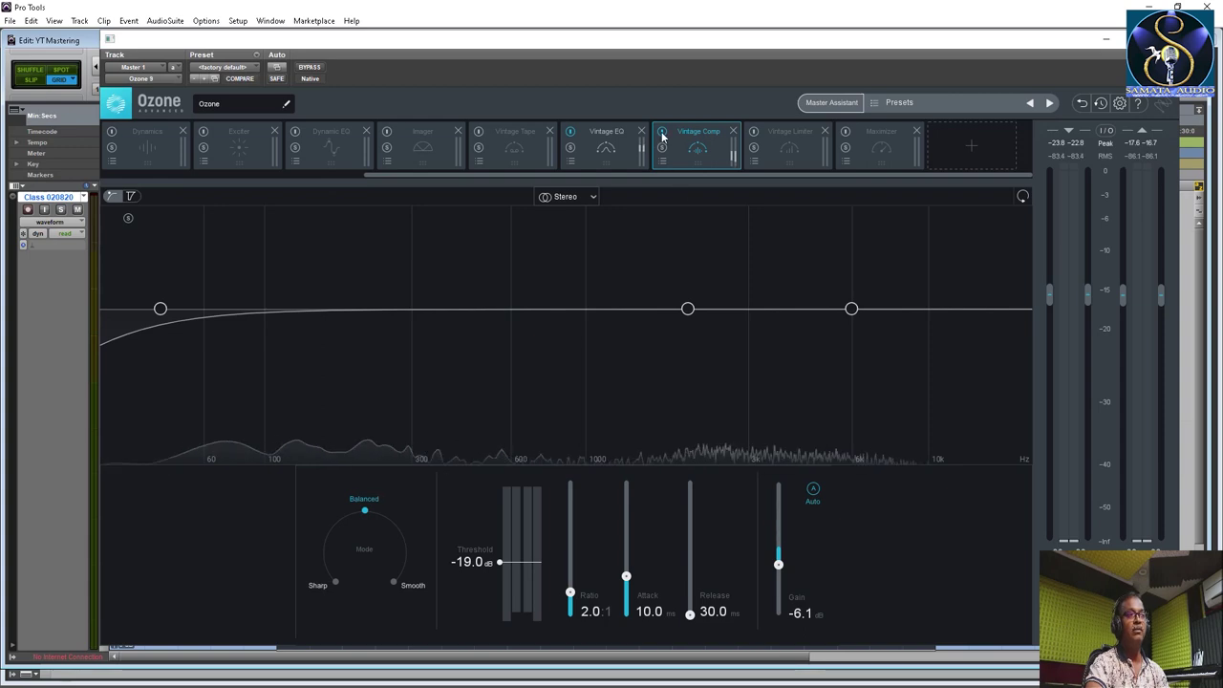
# Step: Raise the stereo detection filter's 2.0 kHz node about 2.8 dB during playback, and compare the sound with the whole plug-in bypassed and re-enabled
pyautogui.press('space')
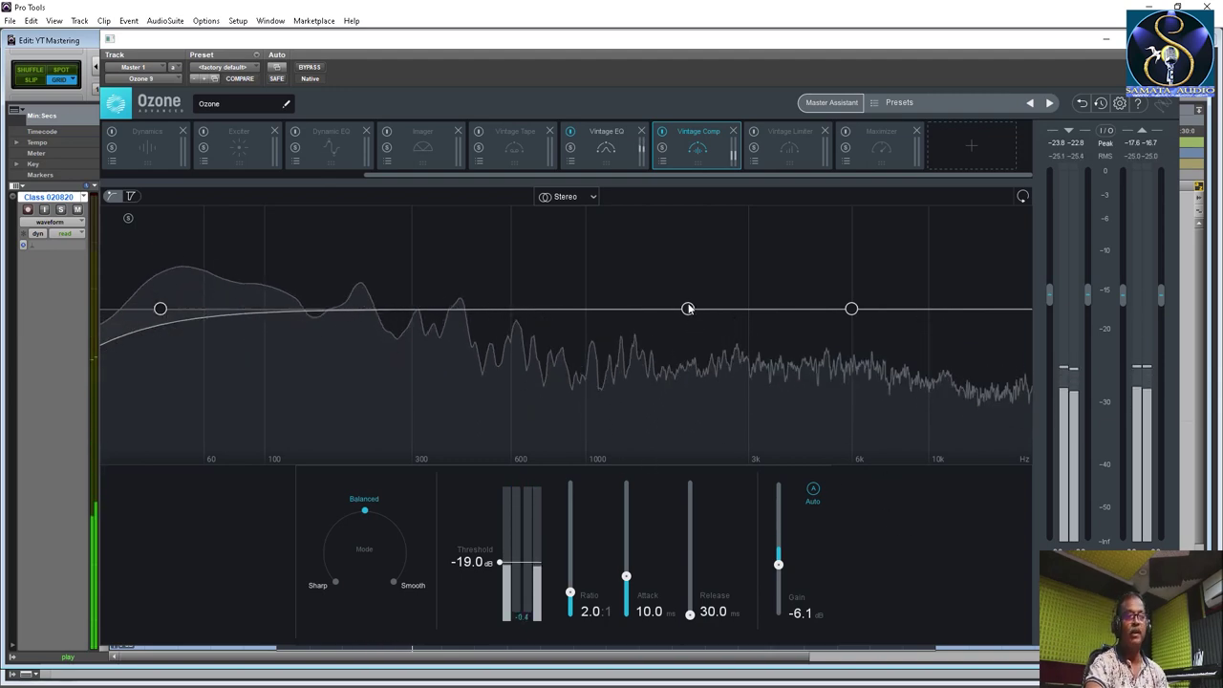
pyautogui.moveTo(688, 308); pyautogui.dragTo(686, 292)
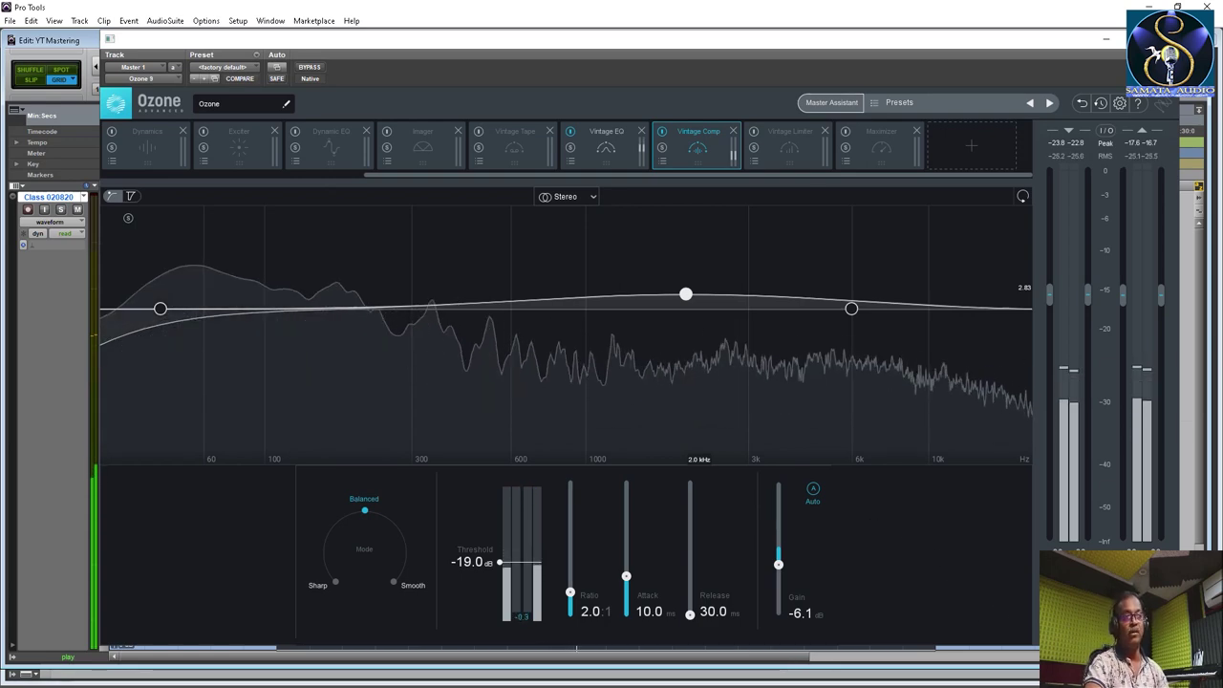
pyautogui.click(1078, 616)
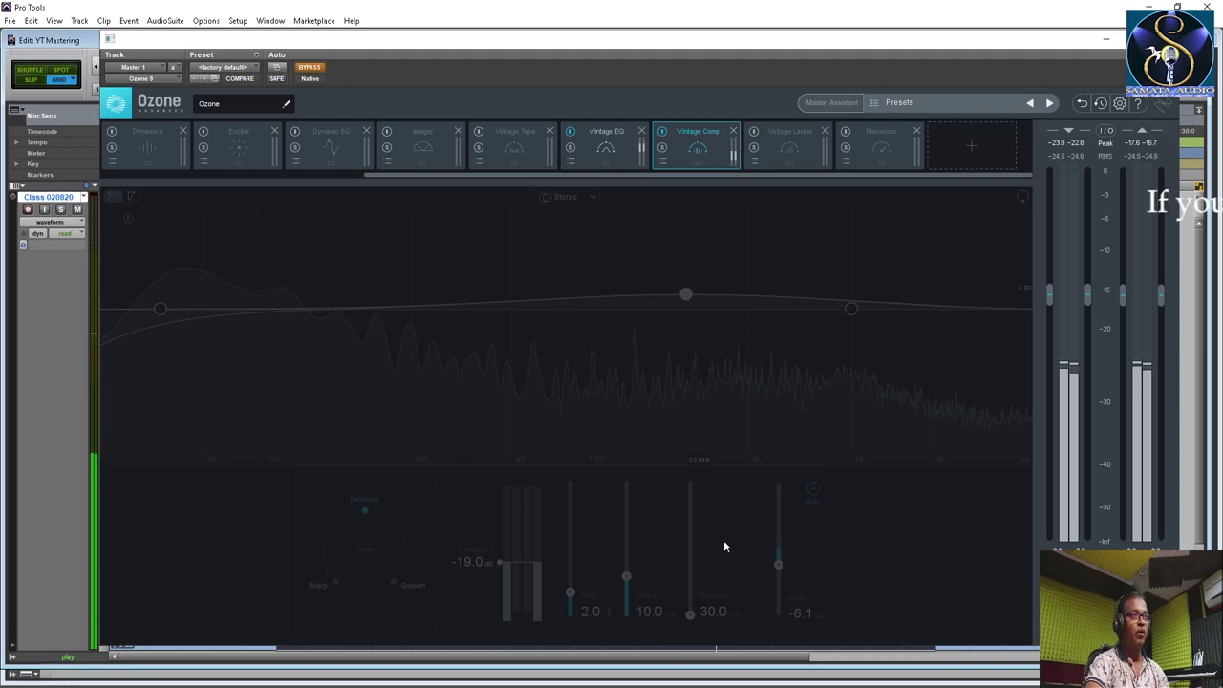
pyautogui.click(310, 67)
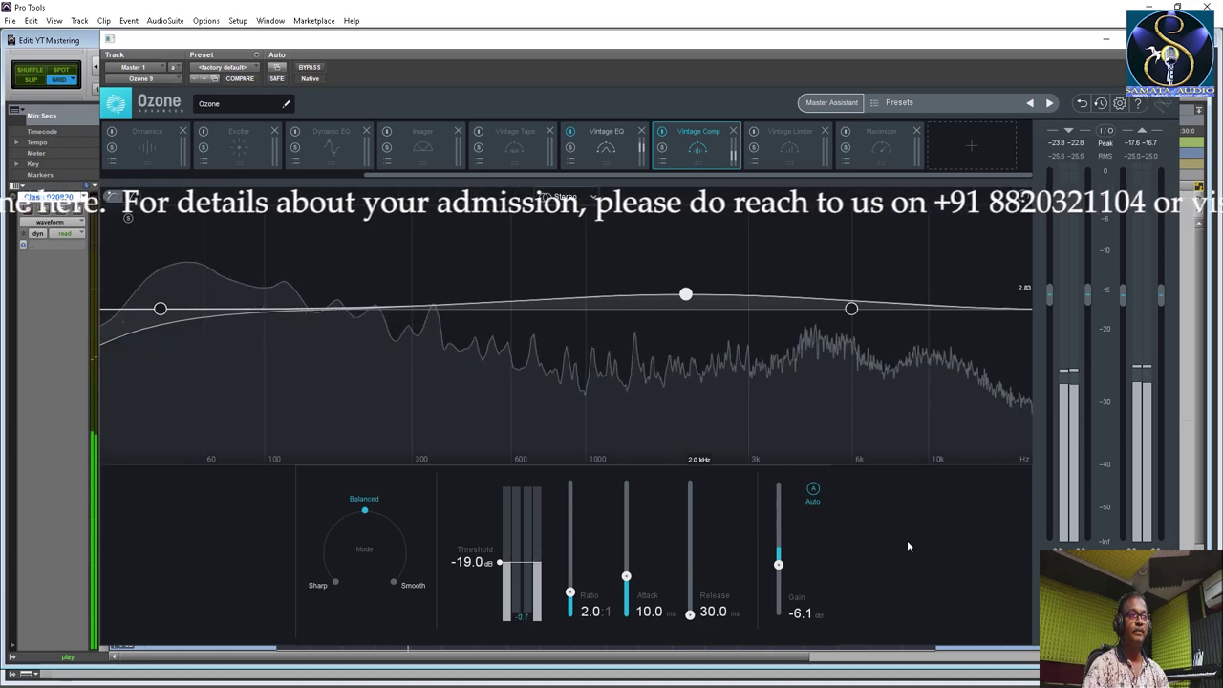
pyautogui.press('space')
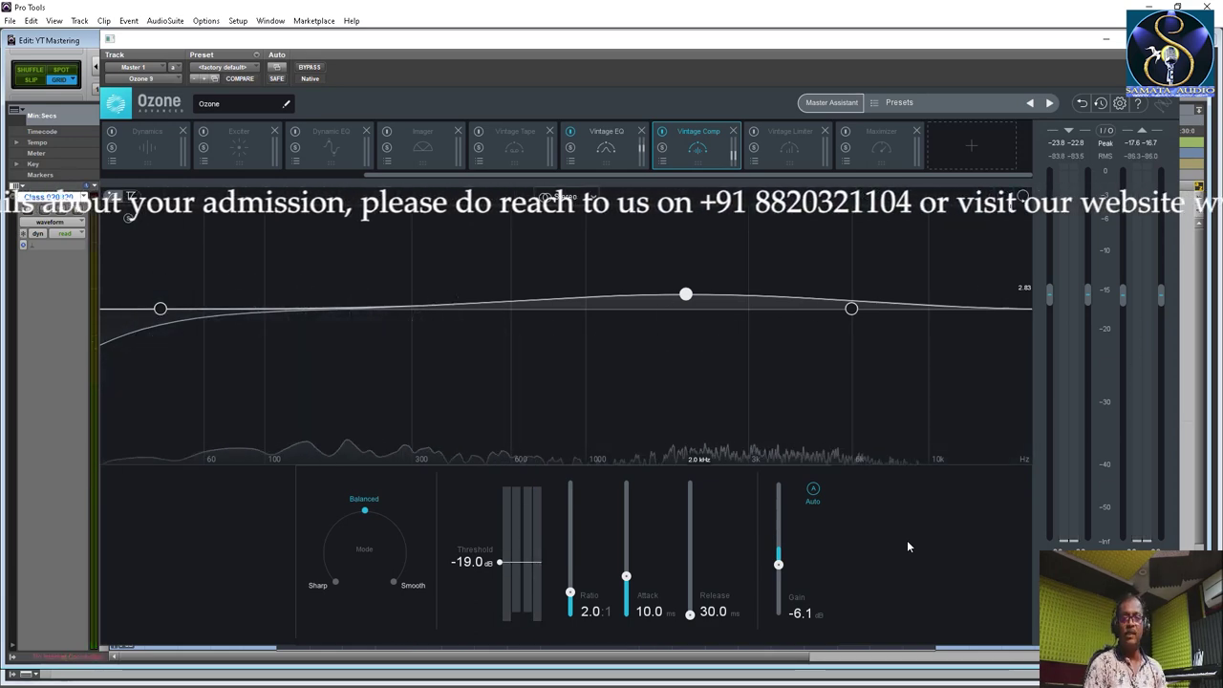